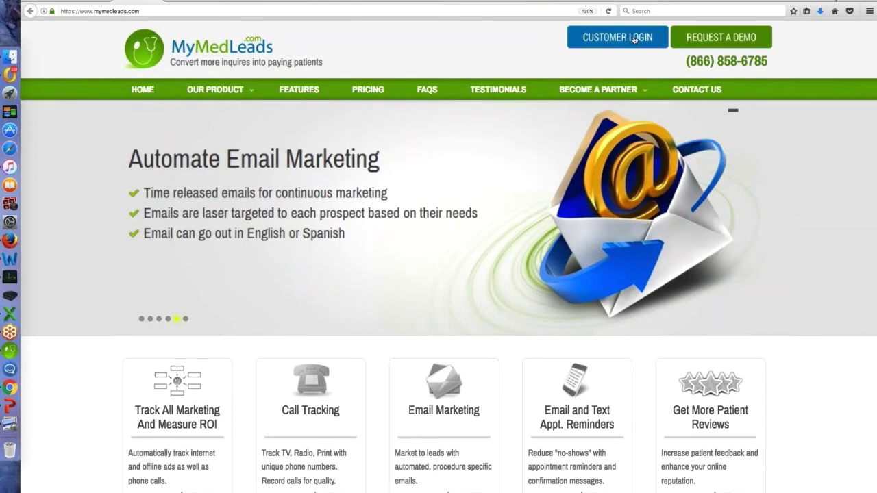
Go to the Customer Login sign-in page from the MyMedLeads homepage
left_click(634, 40)
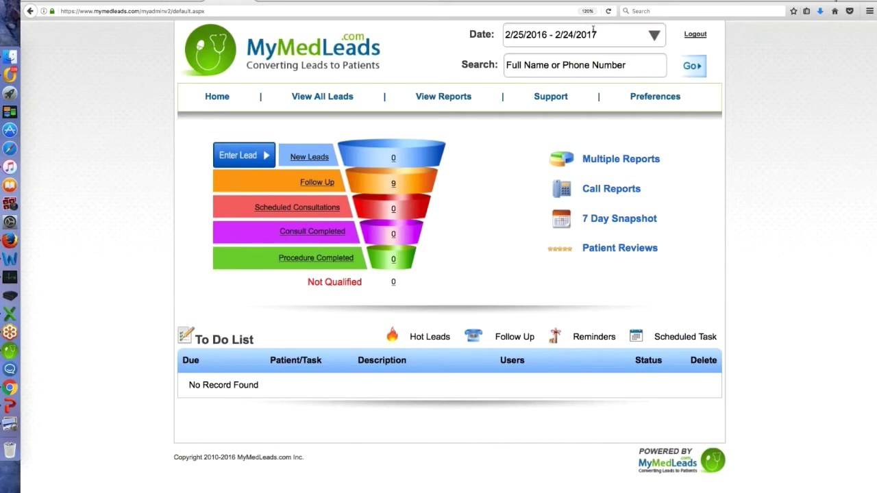
left_click(593, 29)
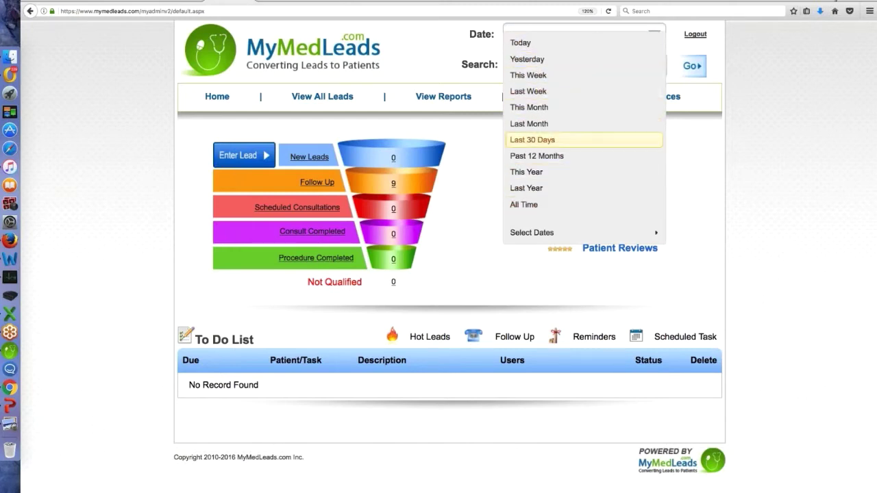
left_click(596, 236)
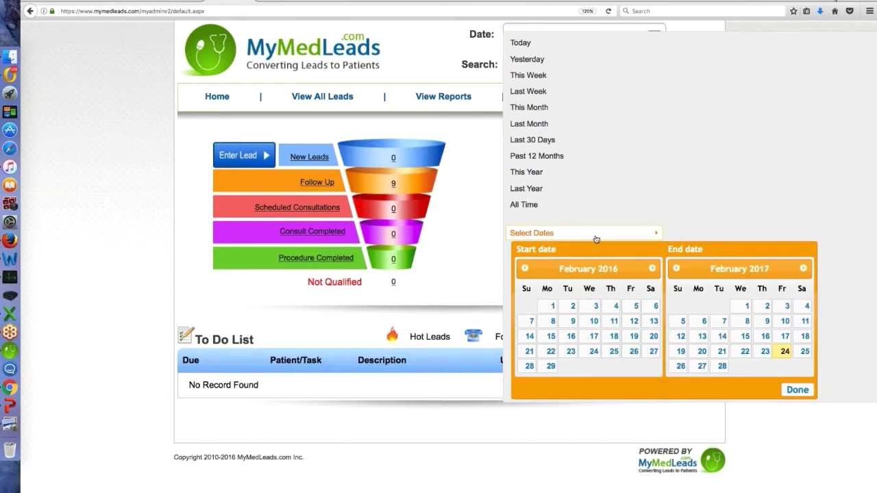
left_click(437, 74)
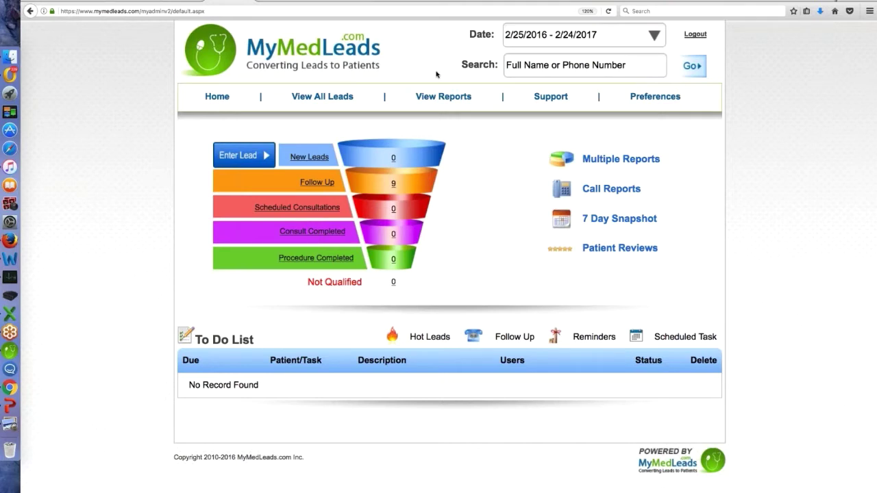
left_click(562, 70)
Open the Enter Lead form beside the funnel
mouse_move(463, 101)
left_click(251, 160)
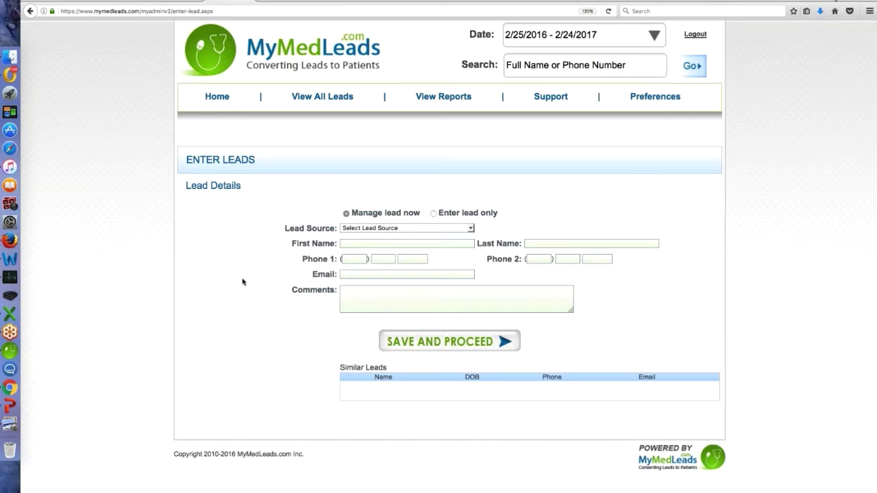
Set the lead source to houstonfaces.com and autofill the lead's first and last names
left_click(470, 229)
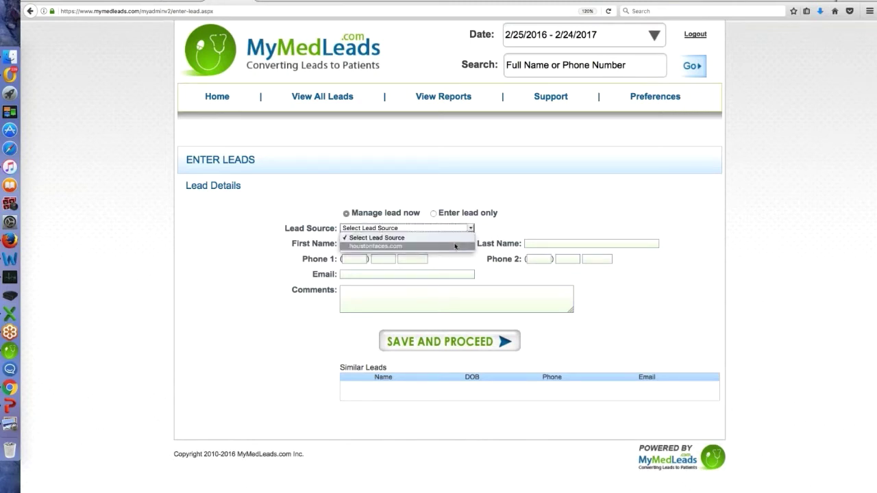
left_click(455, 246)
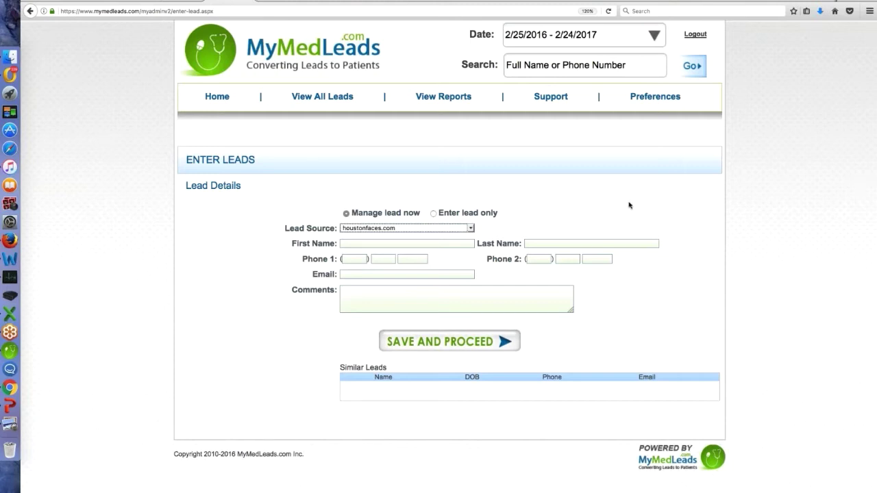
left_click(349, 244)
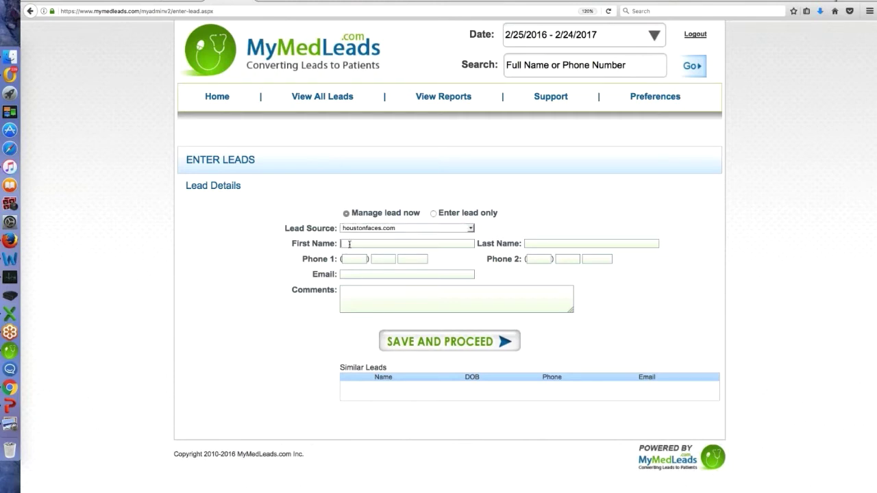
left_click(349, 244)
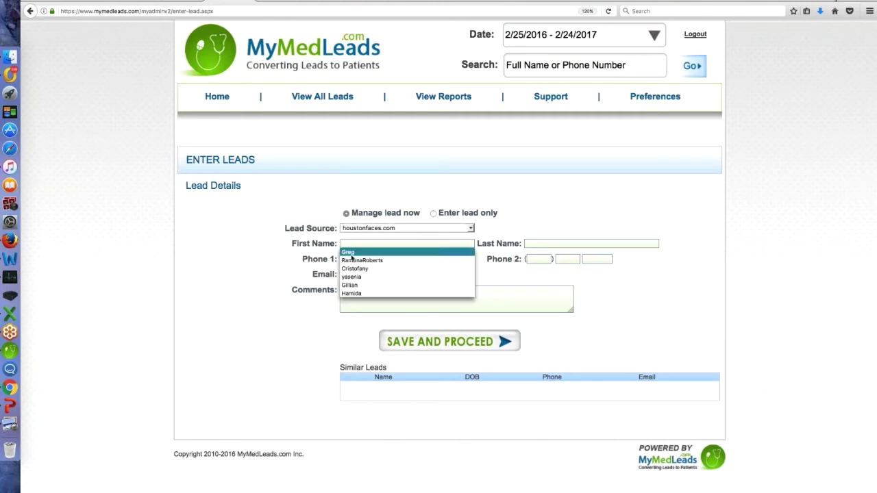
left_click(350, 252)
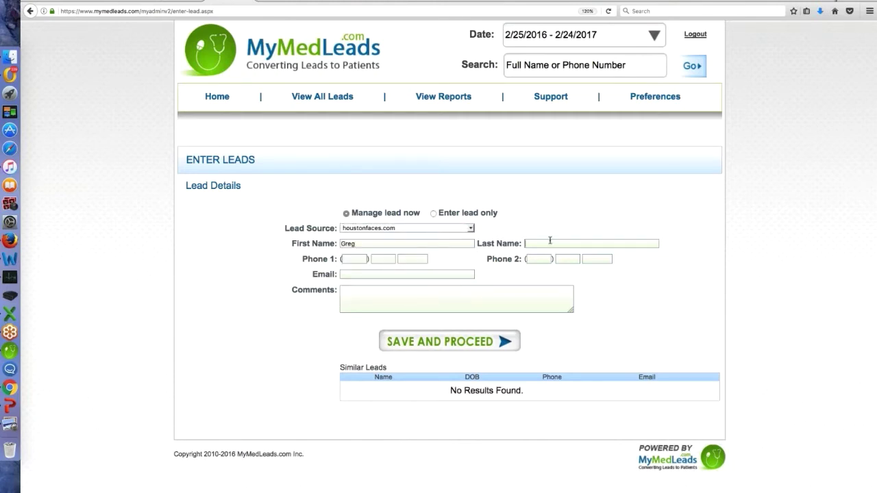
left_click(551, 244)
left_click(559, 250)
Fill in Phone 1 from the browser's autofill suggestions
left_click(365, 258)
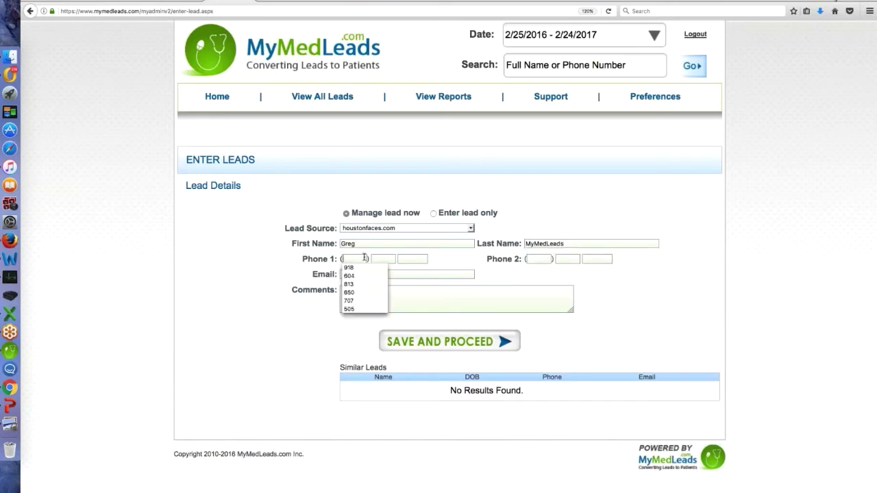
key("Return")
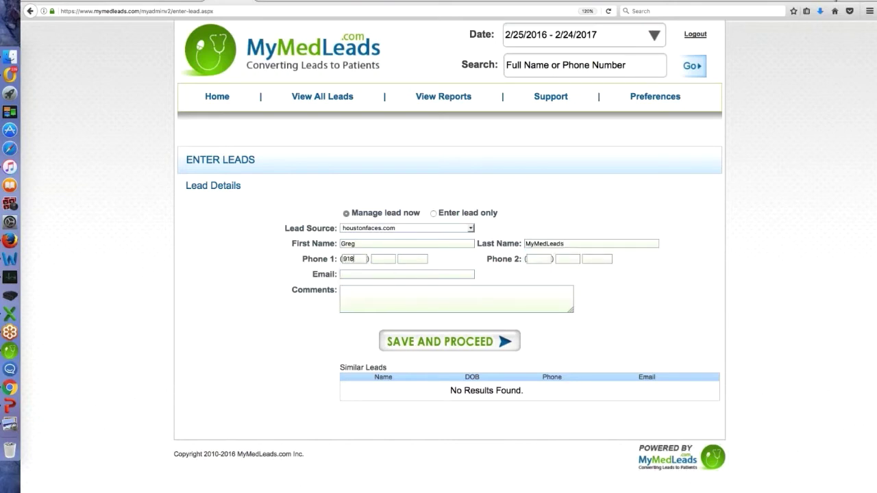
left_click(379, 258)
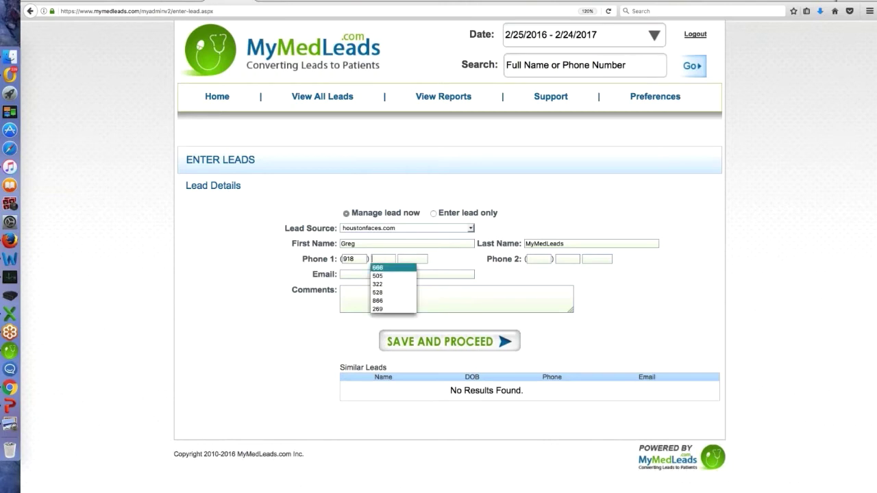
left_click(394, 267)
key("Tab")
key("Down")
key("Down")
key("Down")
key("Down")
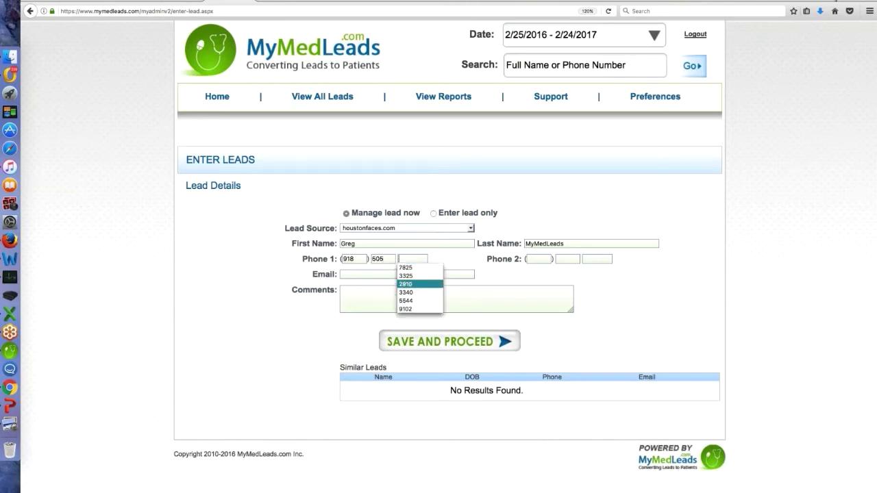
key("Return")
Fill in Phone 2 from the browser's autofill suggestions
key("Tab")
key("Down")
key("Down")
key("Return")
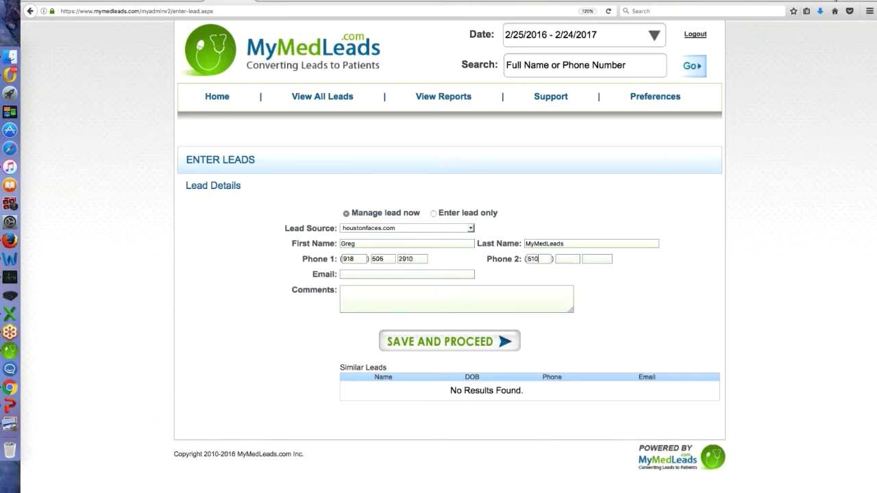
key("Tab")
key("Down")
key("Down")
key("Down")
key("Down")
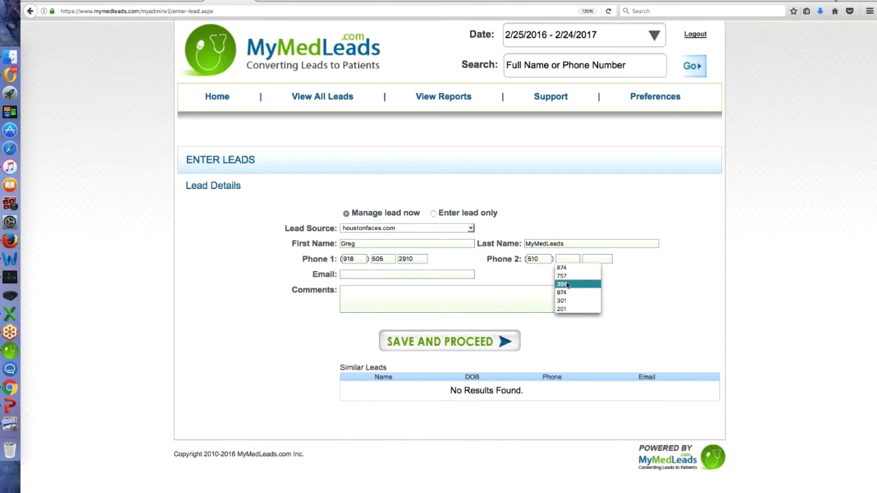
key("Return")
key("Tab")
key("Down")
key("Down")
key("Return")
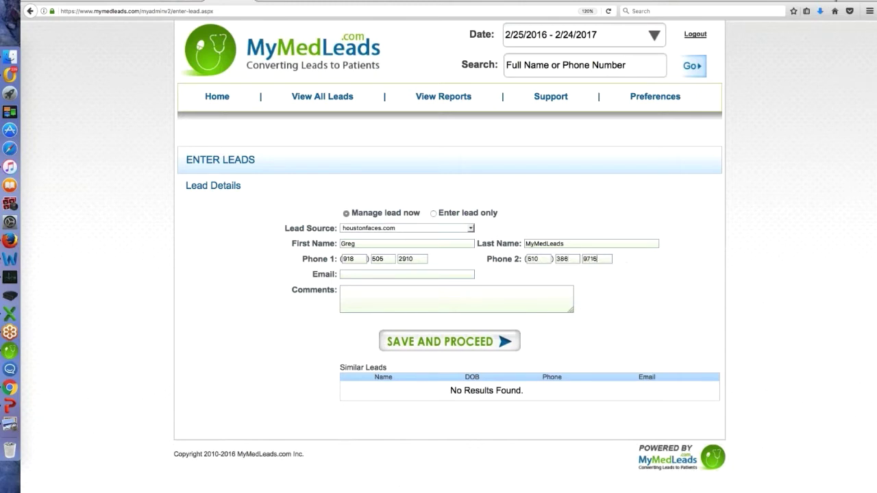
Autofill the lead's saved e-mail address and enter the comment 'test'
left_click(365, 274)
key("Down")
key("Down")
key("Return")
type("test")
left_click(433, 214)
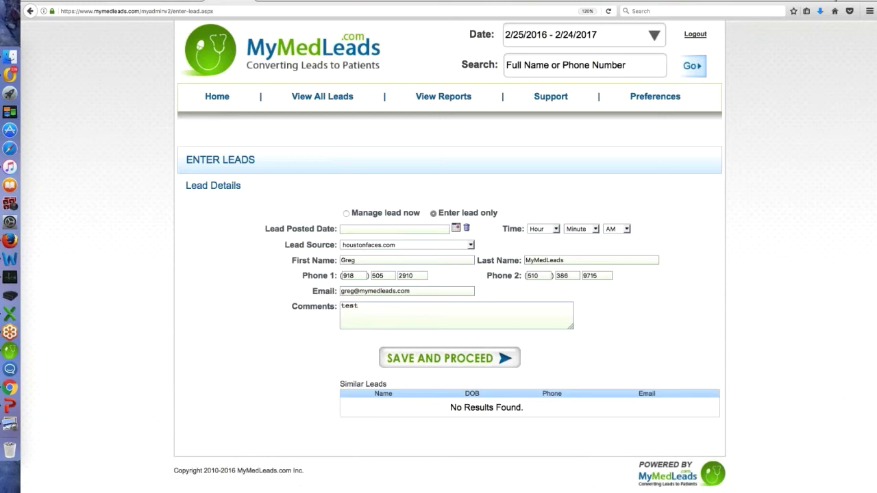
left_click(347, 214)
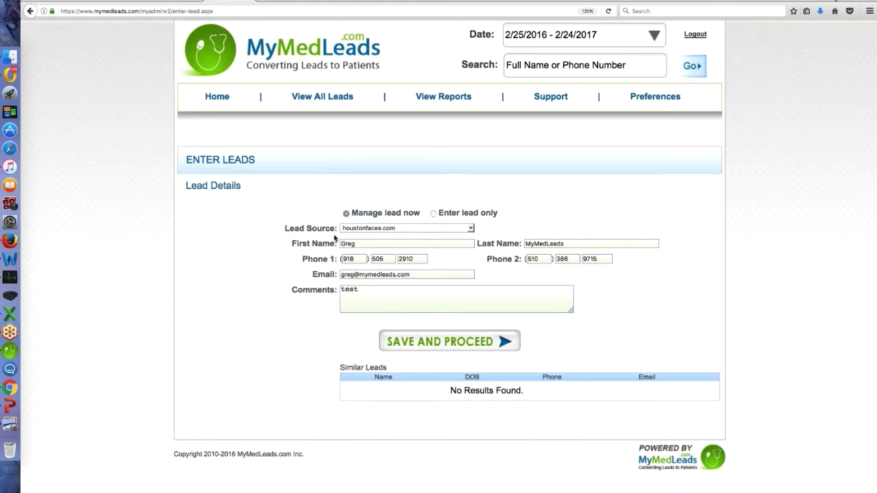
Save the new lead with SAVE AND PROCEED to open its details page
left_click(473, 341)
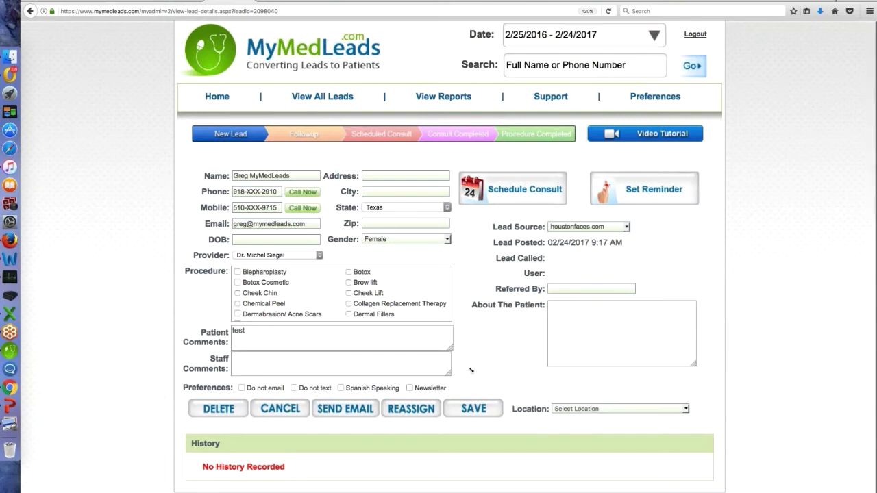
mouse_move(449, 348)
left_mouse_down()
mouse_move(478, 379)
mouse_move(446, 356)
mouse_move(455, 355)
left_mouse_up()
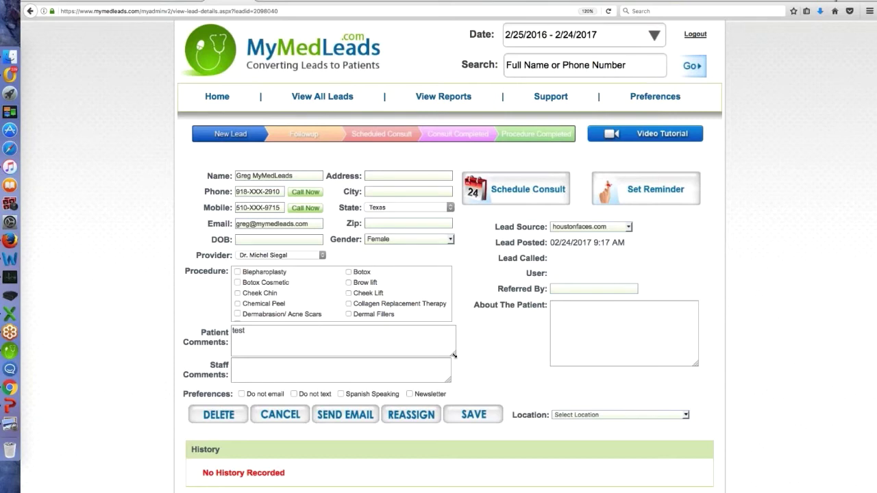
left_click(452, 353)
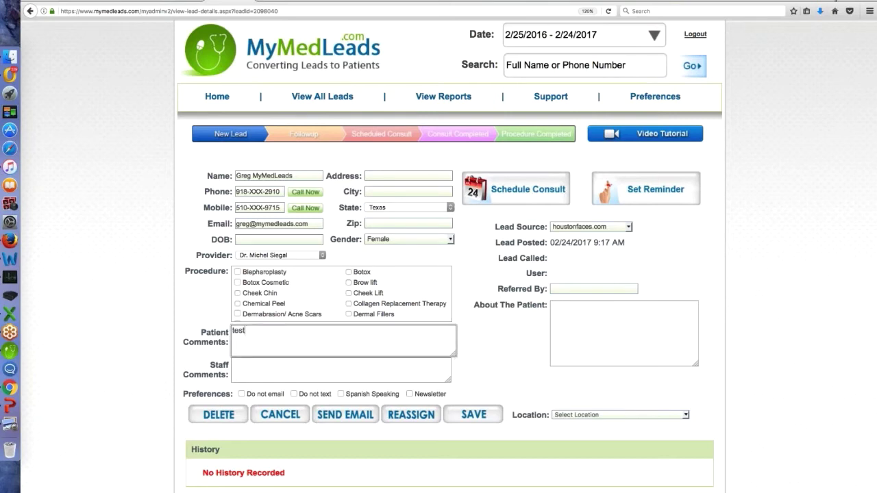
left_click_drag(453, 354, 464, 367)
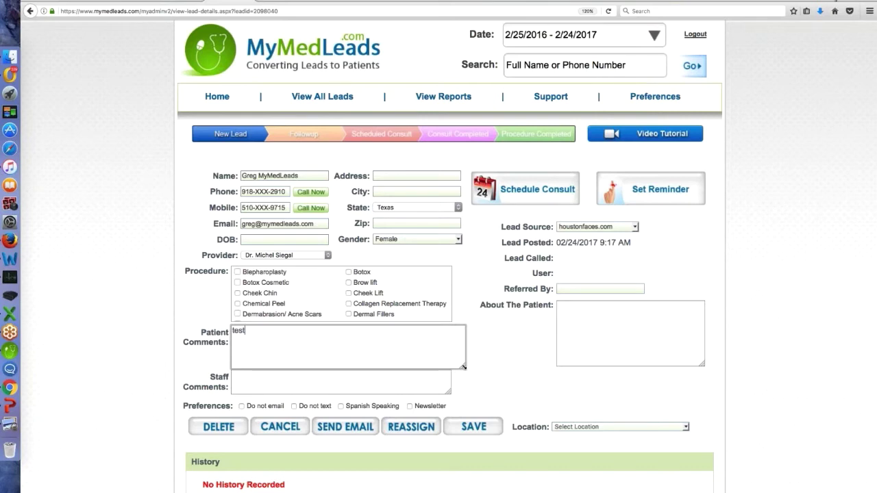
left_click_drag(463, 366, 449, 357)
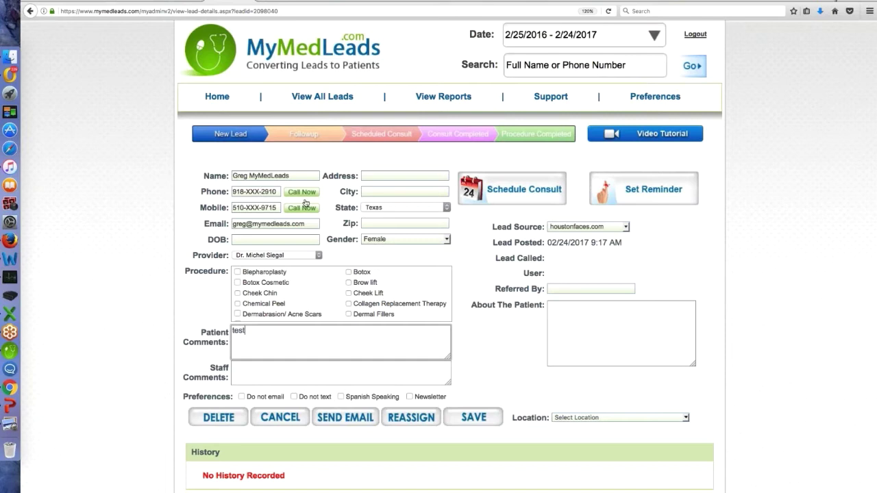
Log an outbound Call Now to the lead's mobile number
left_click(306, 203)
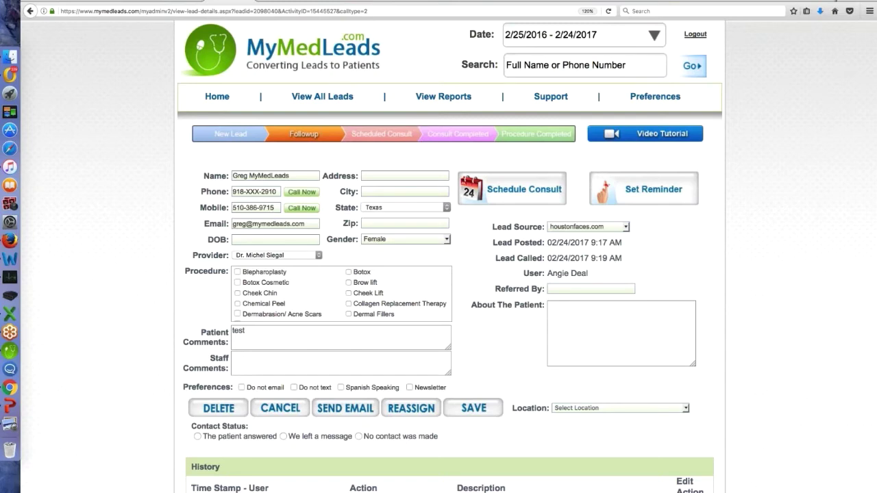
scroll(450, 274, "down", 2)
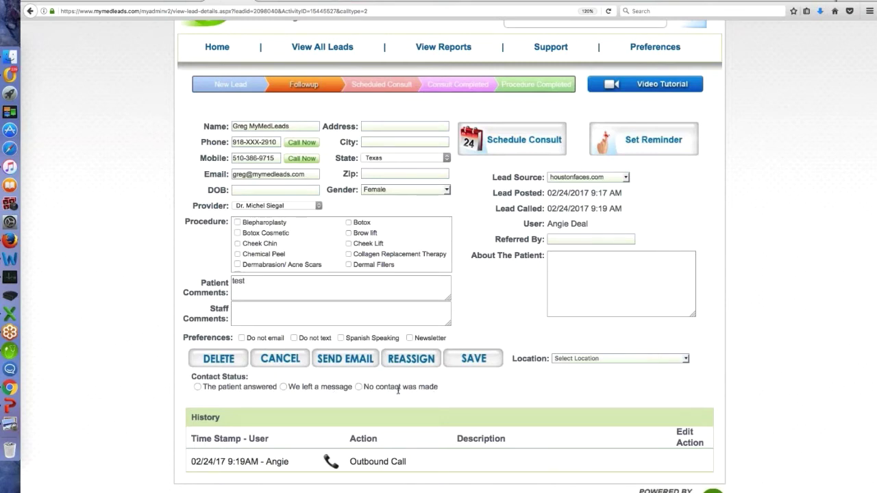
Set the contact status to 'We left a message' and confirm the save
left_click(283, 388)
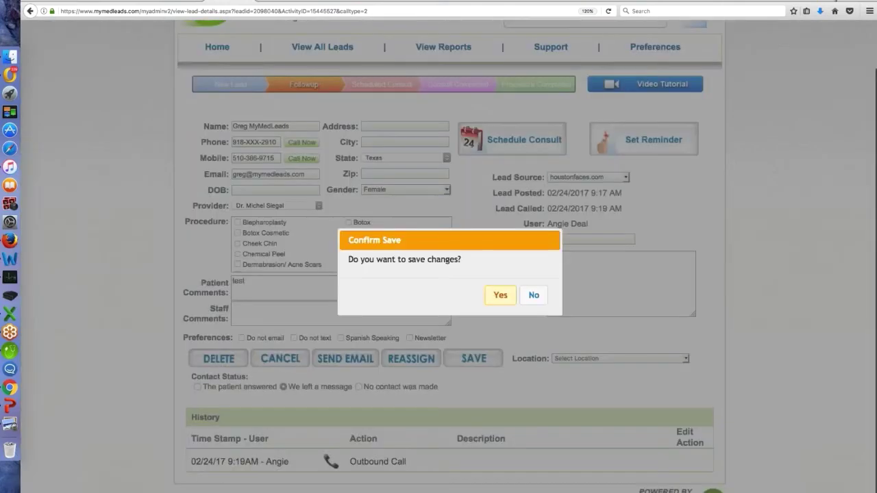
left_click(501, 296)
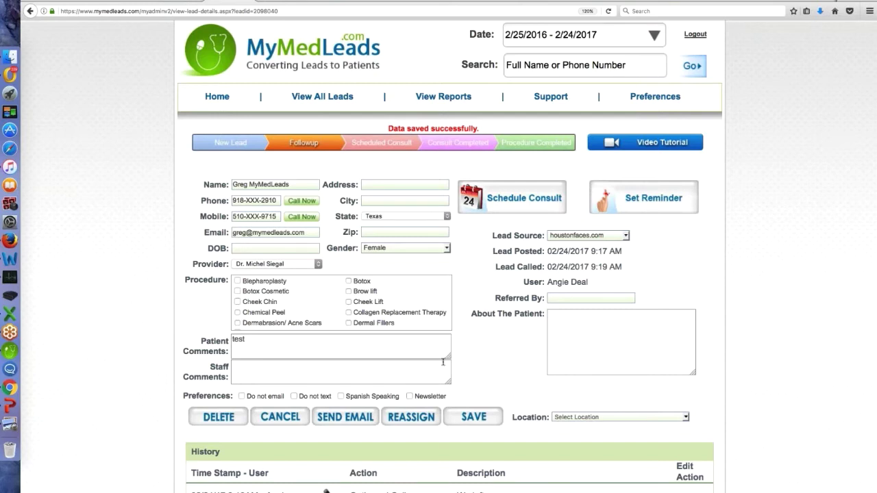
Enter 'Test comments' in the enlarged Staff Comments box and save the lead
left_click_drag(448, 382, 465, 412)
left_click(247, 366)
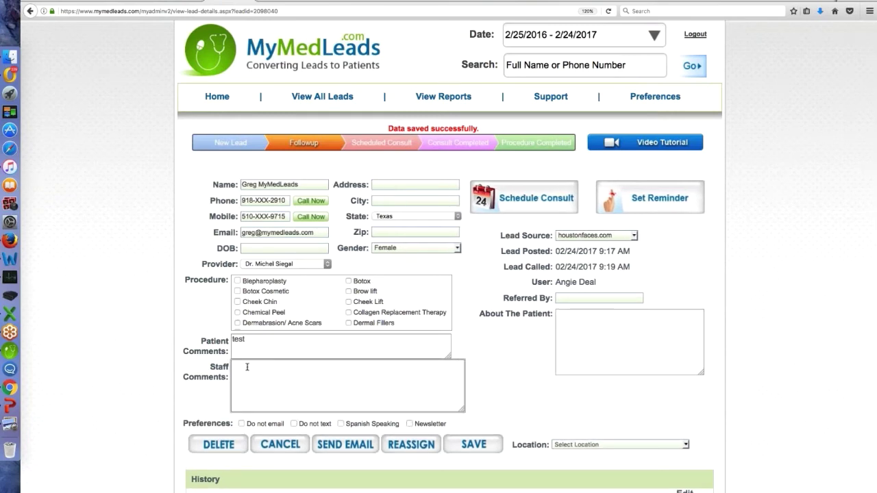
left_click(249, 340)
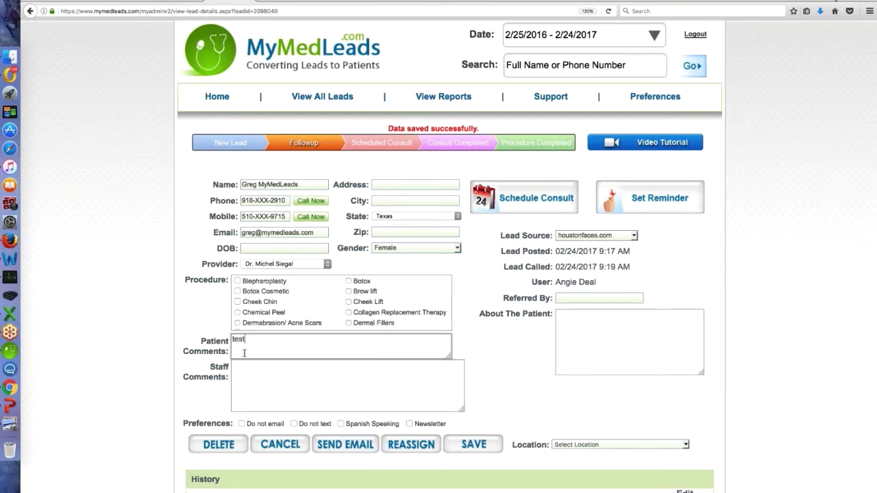
left_click(245, 372)
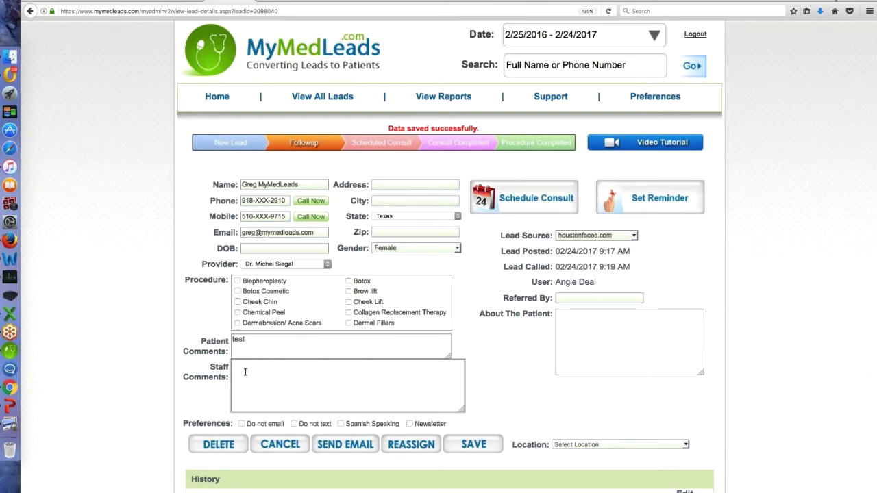
type("Test comments")
left_click(465, 459)
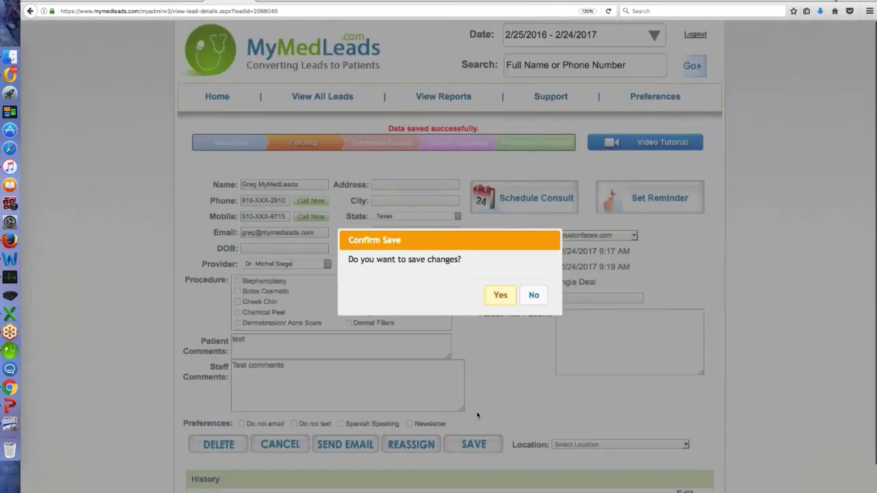
left_click(501, 300)
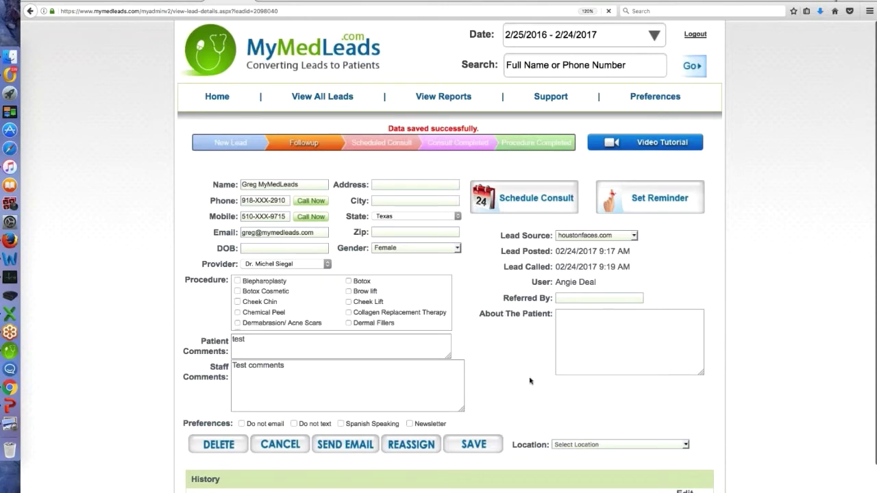
scroll(530, 382, "down", 2)
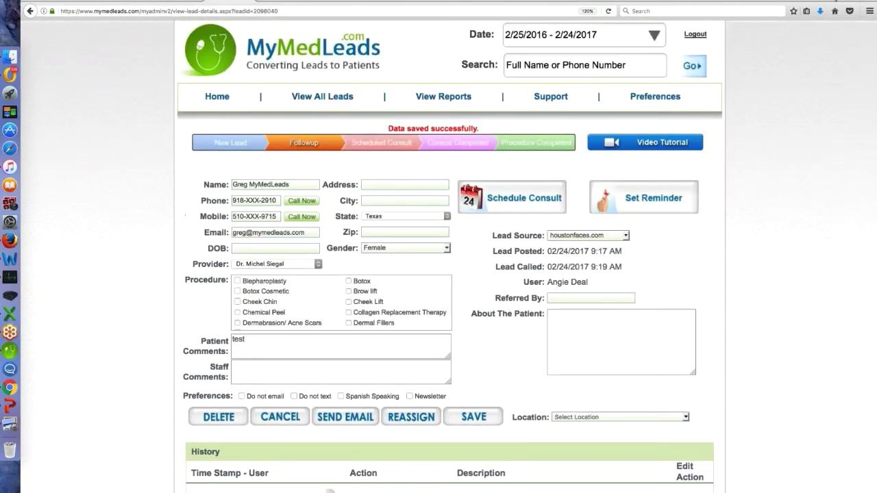
Check the History table for the new note and start a SEND EMAIL message
scroll(449, 275, "down", 2)
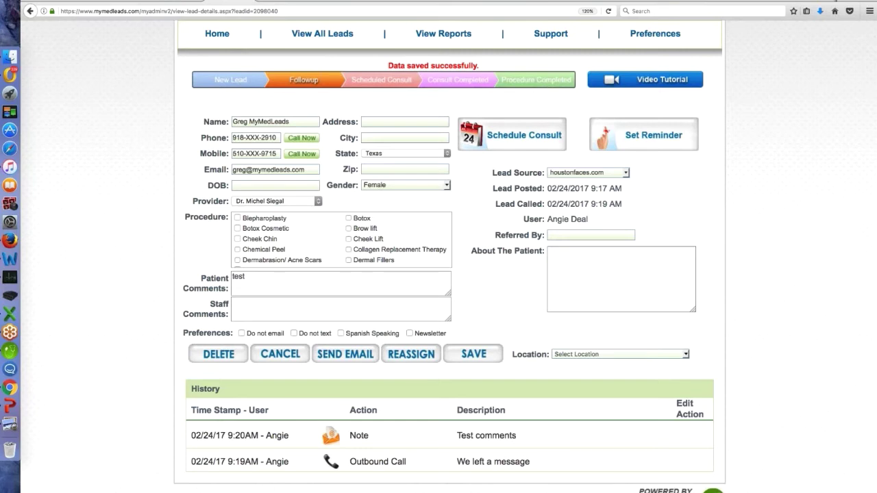
left_click(296, 349)
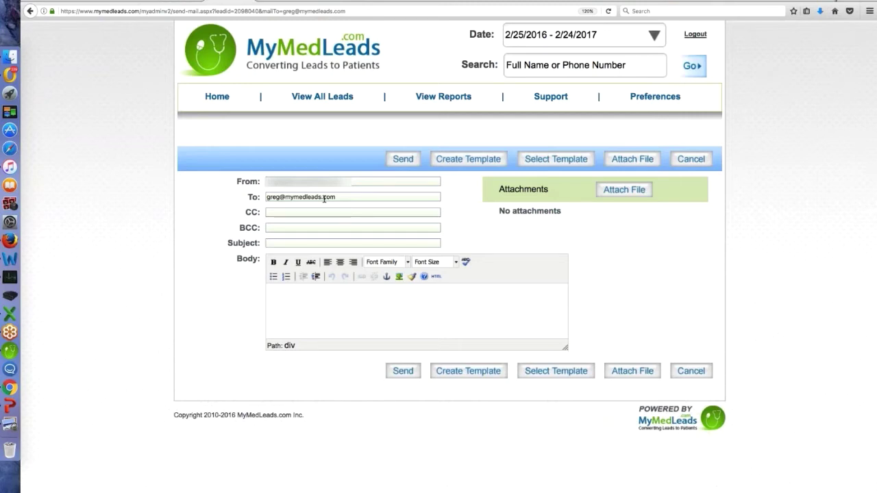
Enter 'Test' as the email subject and 'Test' as the body
key("Tab")
key("Tab")
key("Tab")
type("Test")
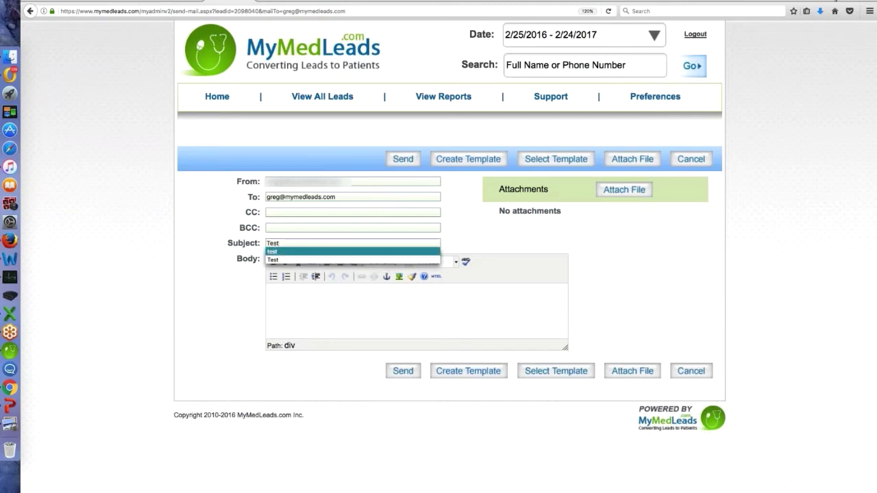
key("Tab")
type("Tes")
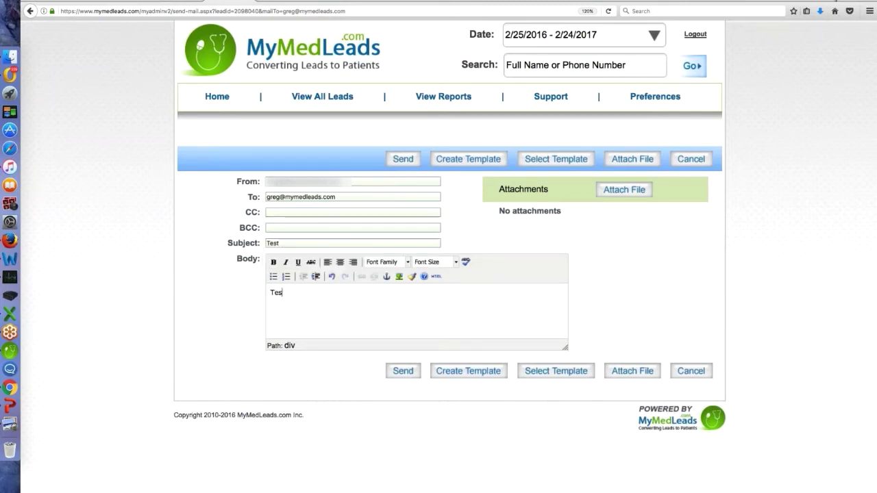
type("t")
Send the test email and scroll down to the History entry 'Test' marked Email Sent
left_click(403, 372)
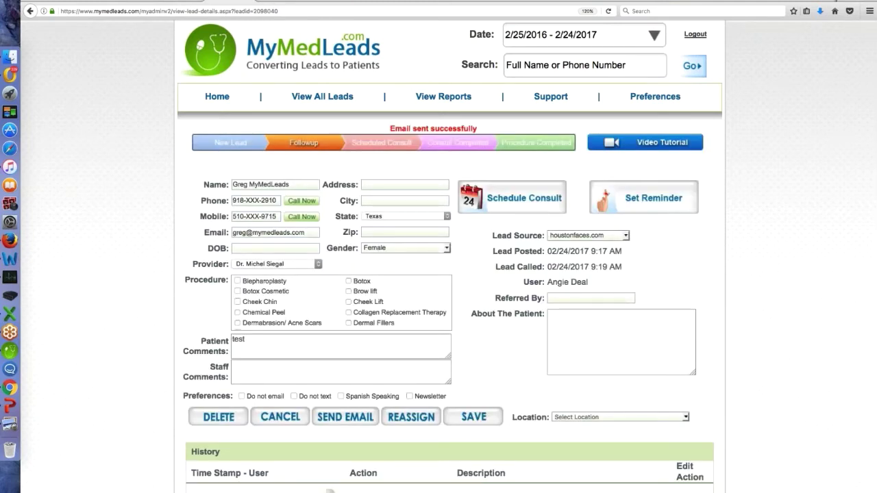
scroll(329, 491, "down", 3)
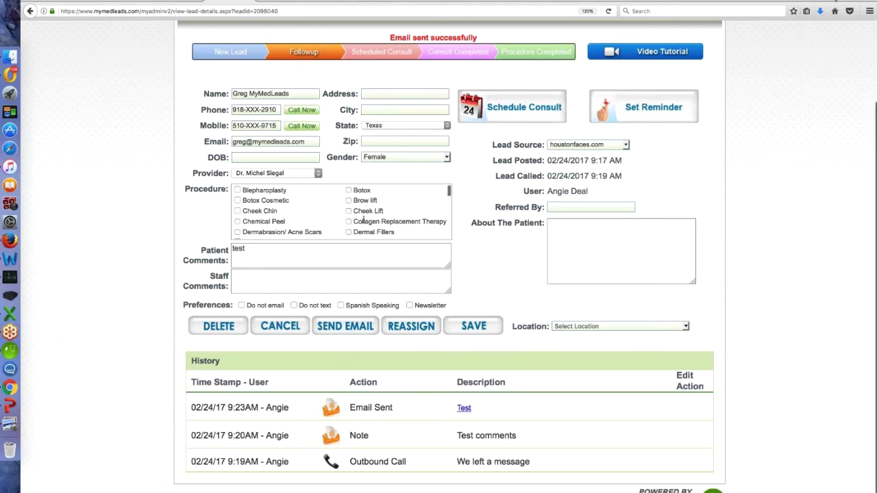
scroll(341, 211, "down", 5)
scroll(341, 211, "down", 3)
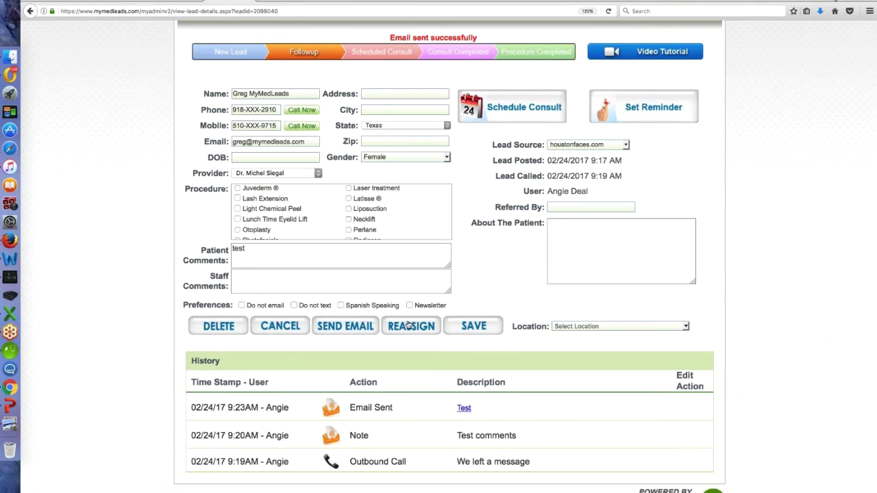
Dismiss the lead reassignment window without reassigning, then bring up the Set Reminder form
left_click(409, 328)
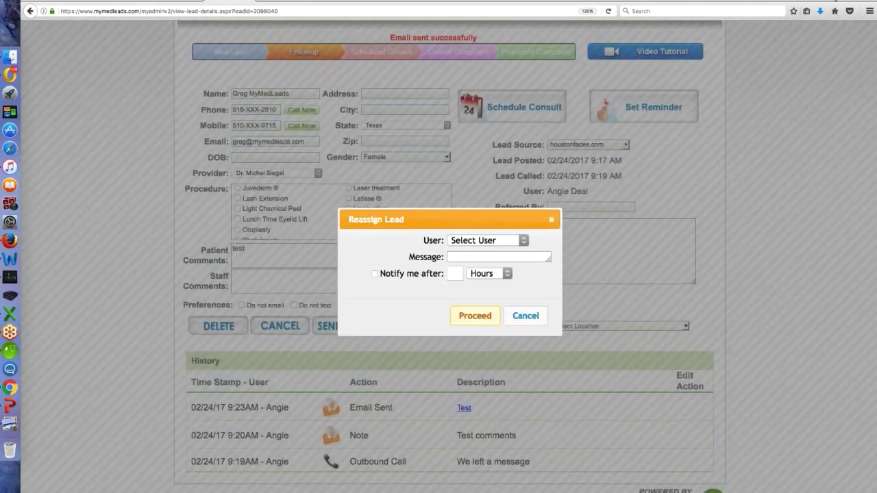
left_click(524, 241)
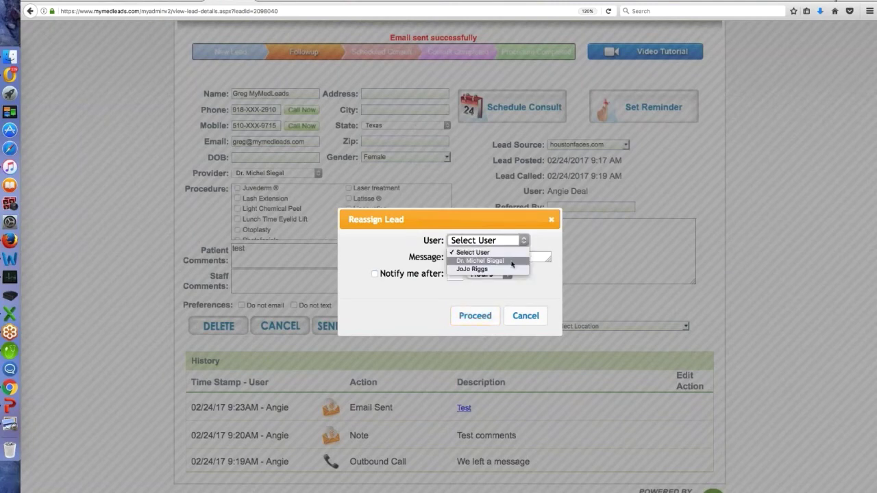
left_click(551, 259)
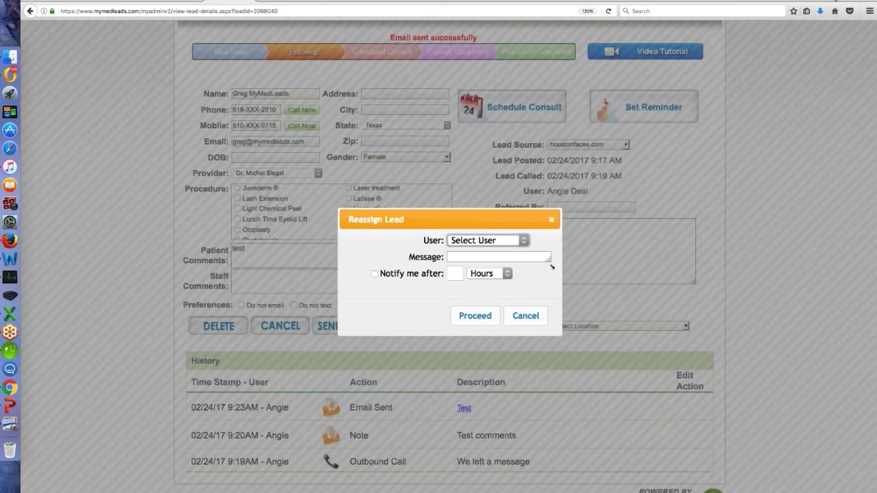
left_click_drag(552, 265, 563, 281)
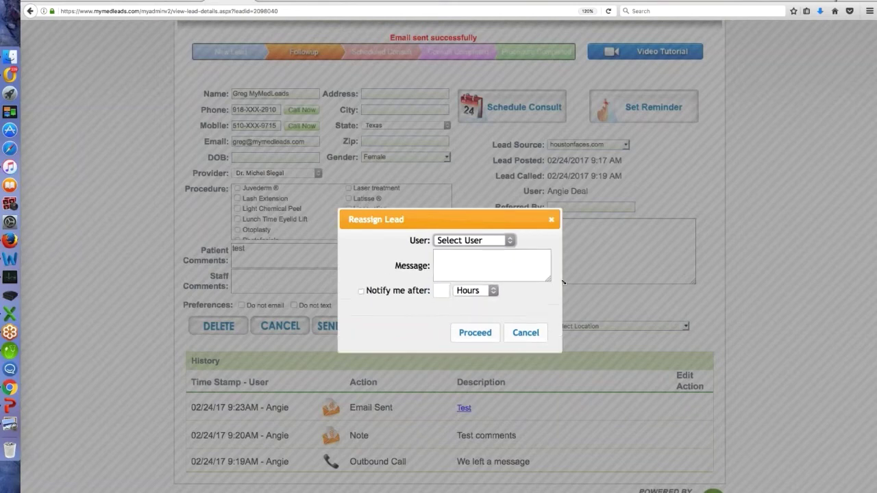
left_click(361, 292)
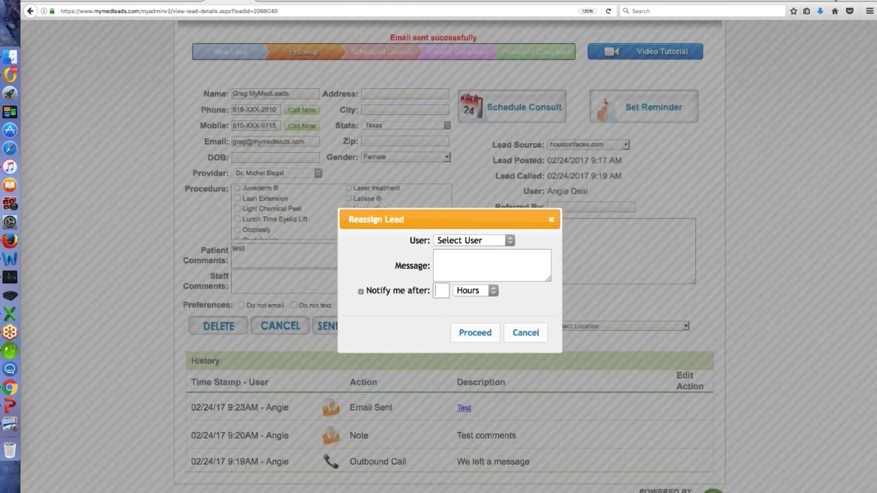
left_click(551, 220)
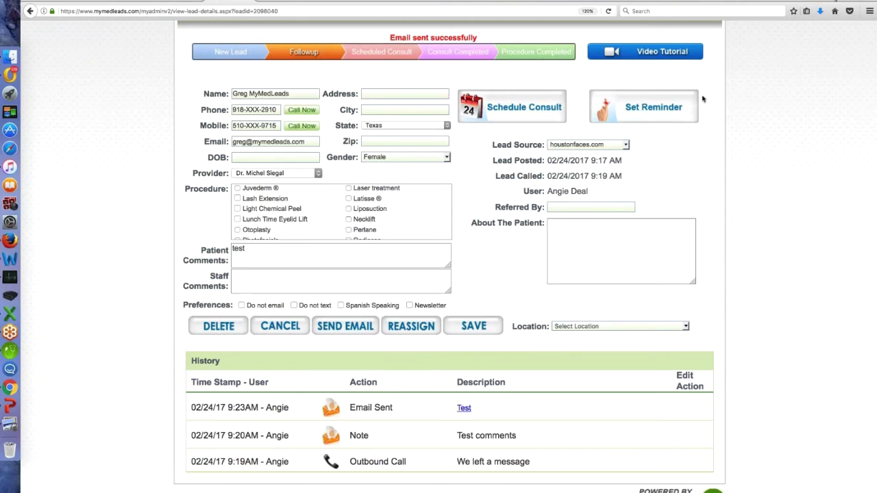
left_click(660, 113)
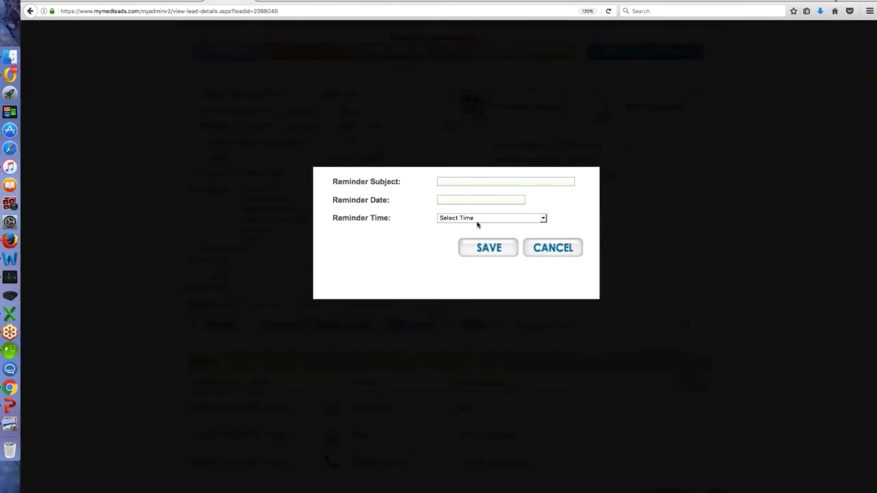
Save a 'Follow up call' reminder for February 28 in the 9:15 AM-9:30 AM slot
double_click(441, 183)
key("Down")
key("Return")
left_click(446, 199)
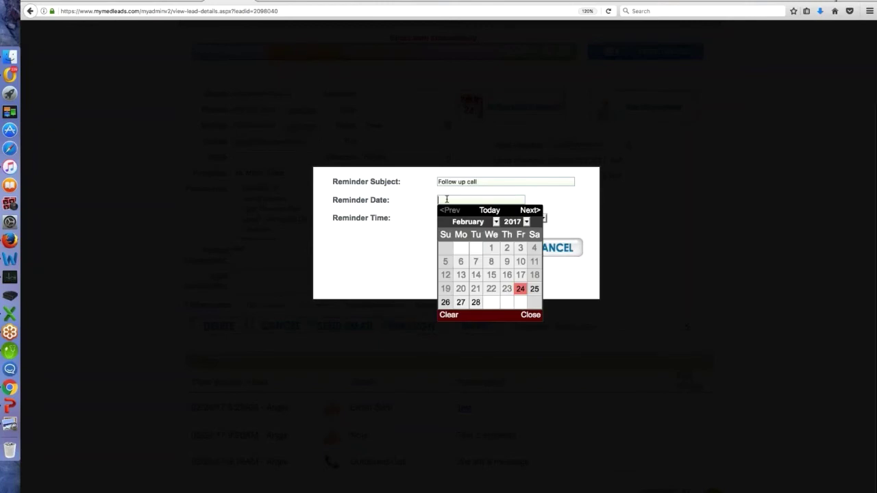
left_click(475, 302)
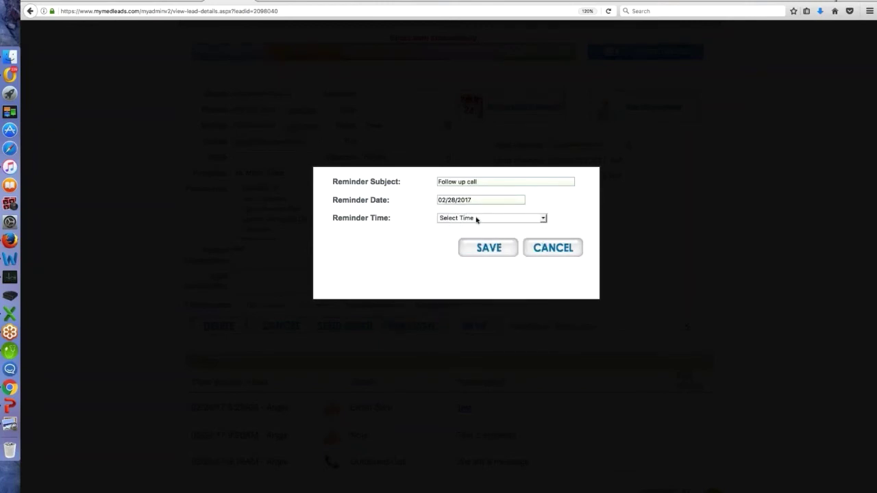
left_click(477, 219)
left_click(486, 343)
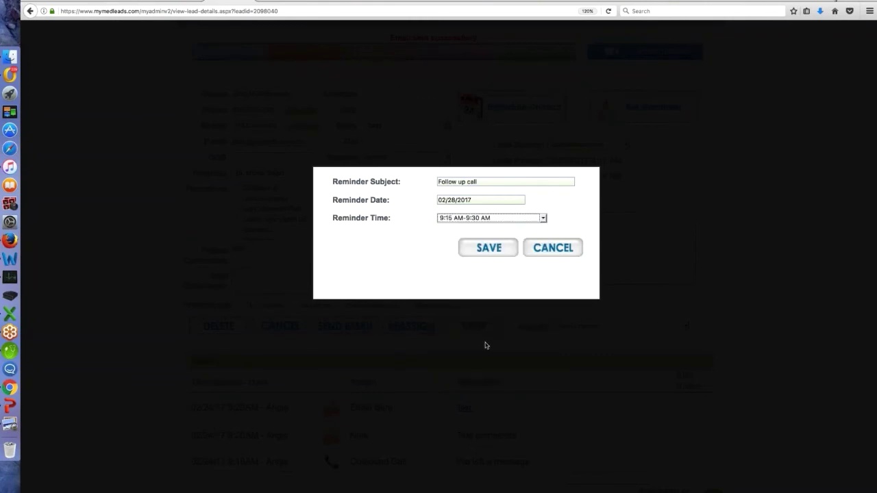
left_click(489, 247)
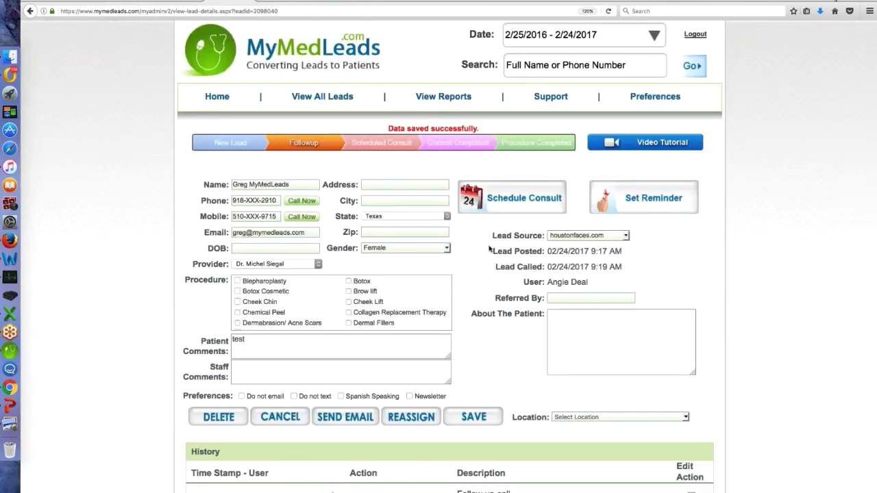
Check the History table for the 'Follow up call' Set Reminder entry due 02/28/17 09:15AM
scroll(489, 249, "down", 3)
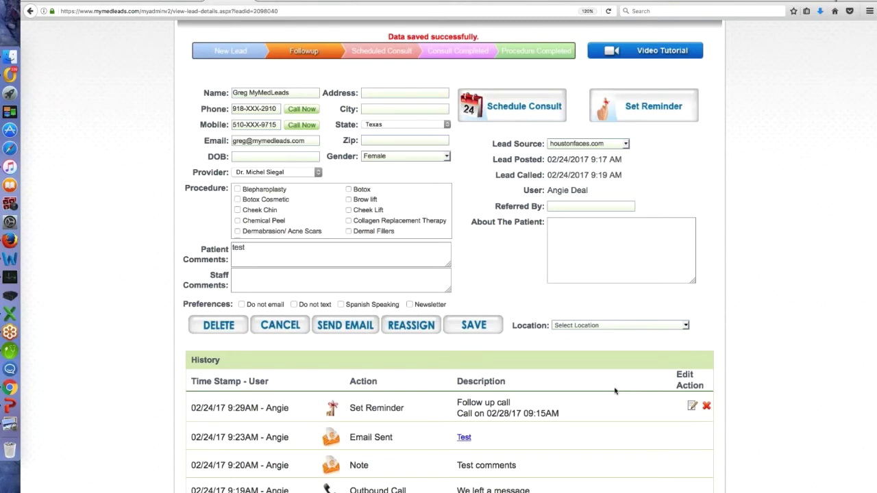
scroll(594, 381, "up", 2)
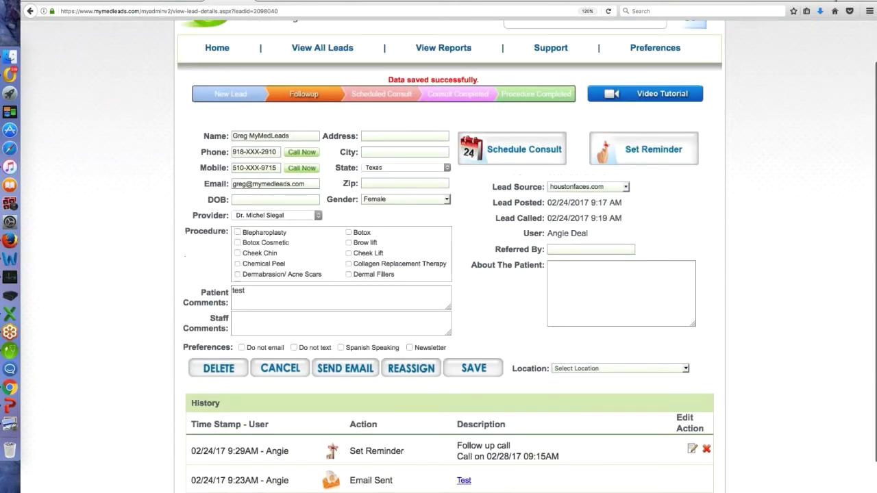
Go to Home and find the 02/28 9:15AM 'Follow up call' under Future Reminder
left_click(217, 47)
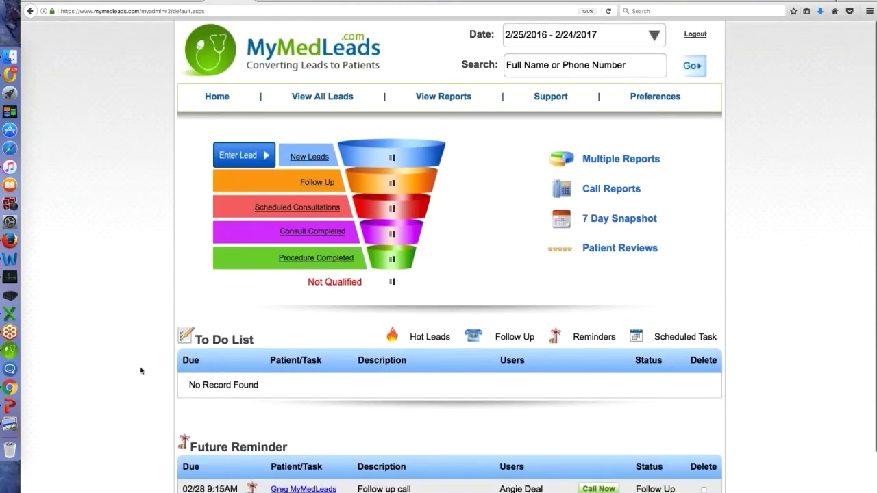
scroll(145, 360, "down", 3)
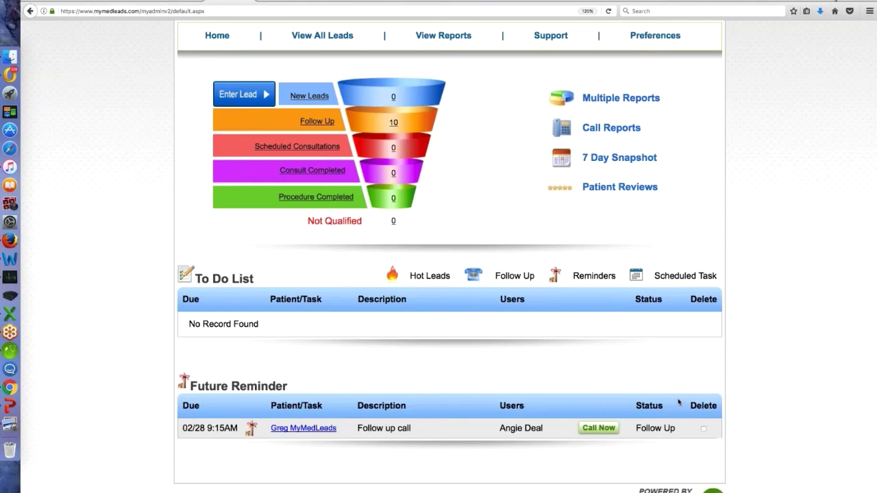
scroll(678, 402, "up", 3)
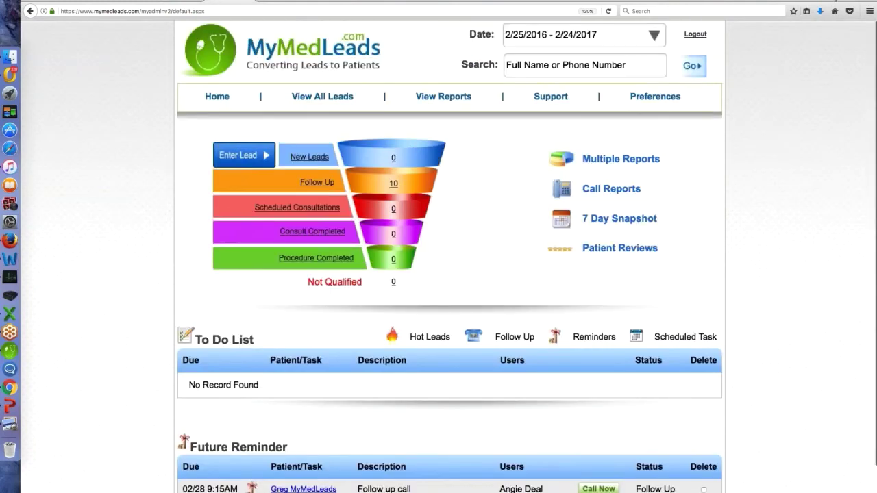
Search for the lead's name and open the suggested matching lead record
left_click(539, 66)
type("gre")
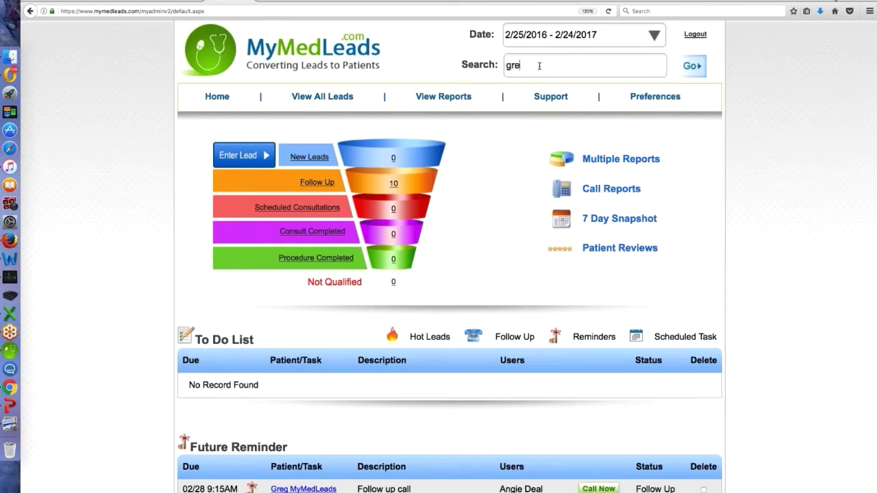
type("g")
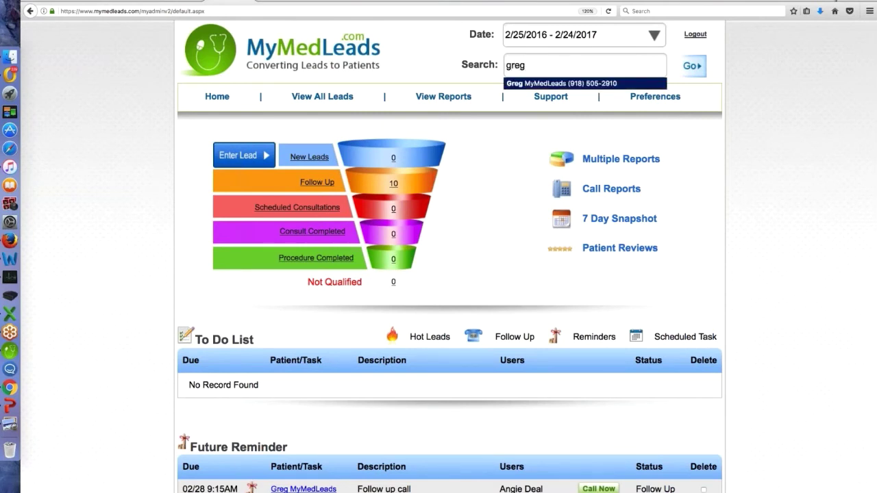
key("Return")
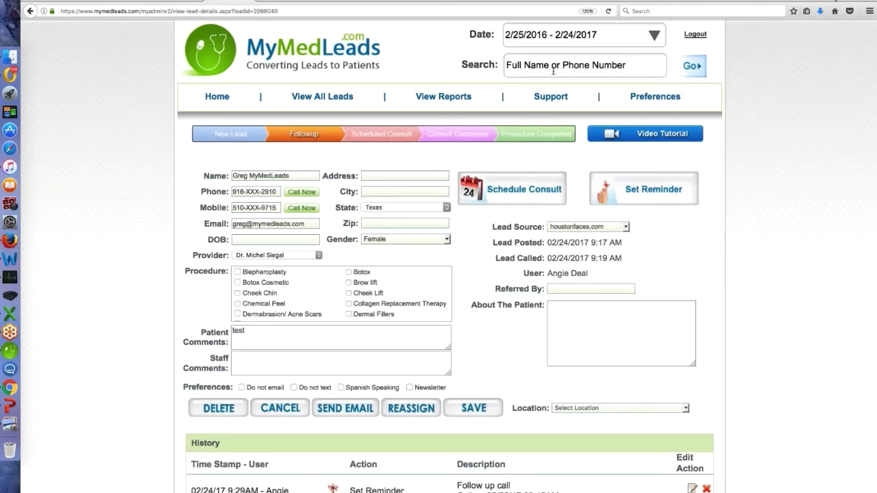
scroll(580, 275, "down", 2)
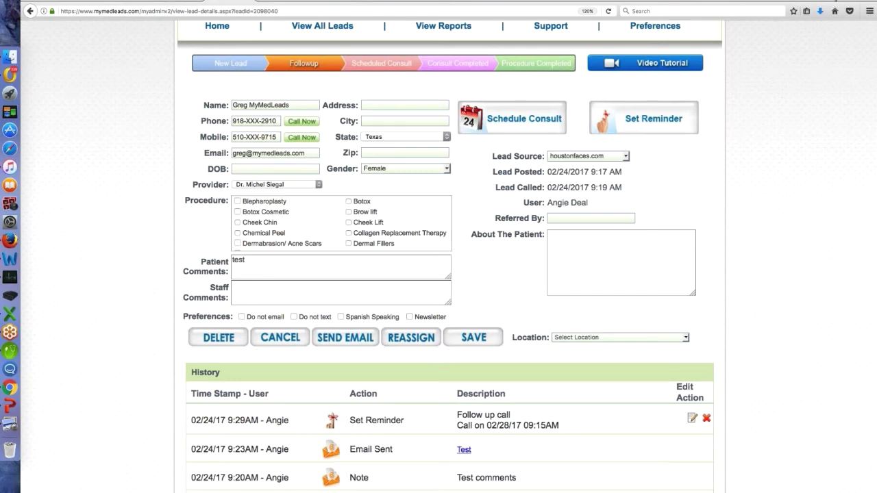
left_click(505, 129)
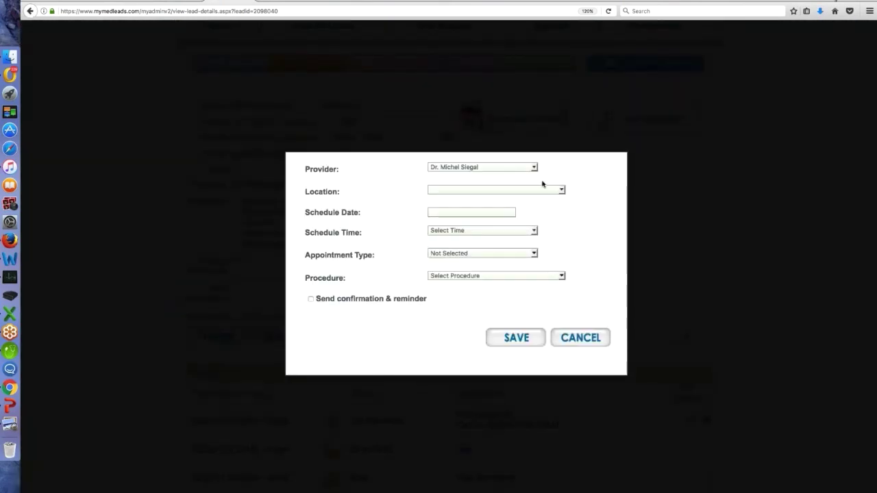
left_click(562, 191)
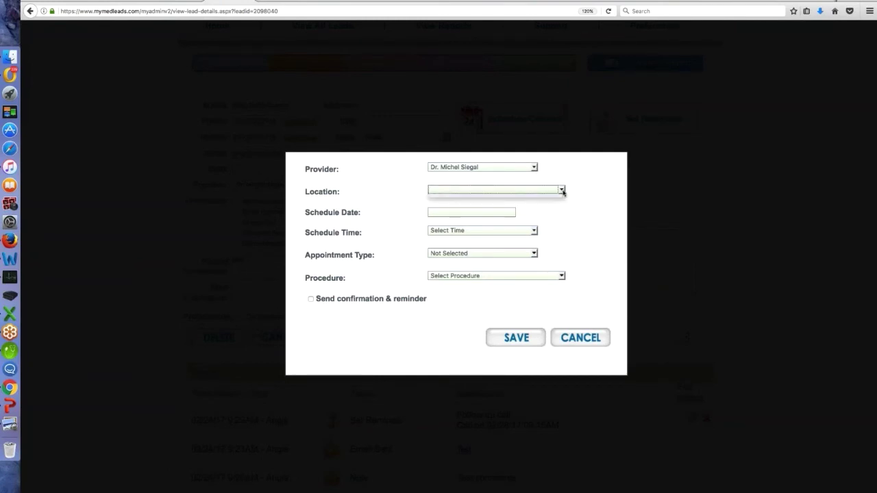
left_click(536, 169)
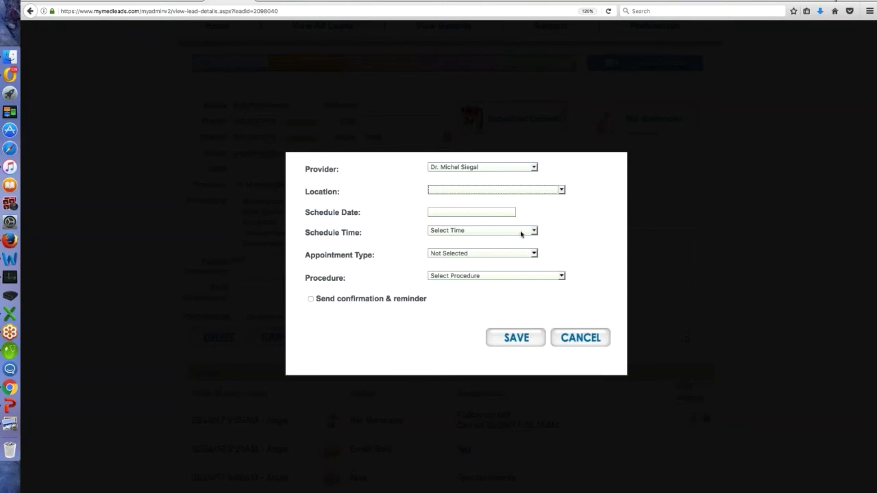
left_click(488, 212)
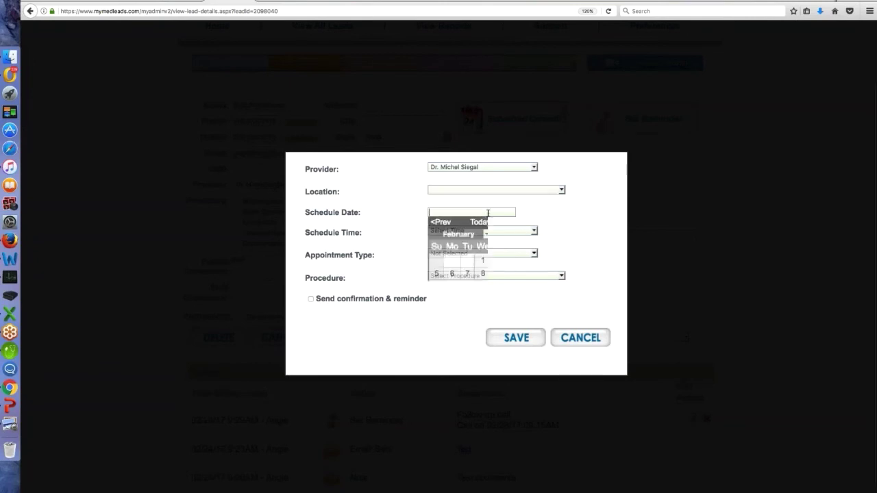
left_click(536, 341)
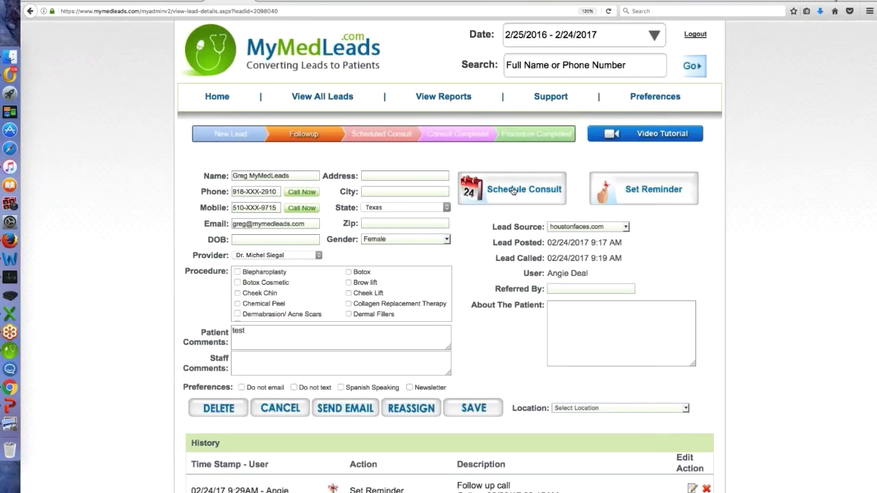
In the consult form, keep San Felipe location, choose 02/23/2017 and the 8:30-8:45 AM slot
left_click(513, 190)
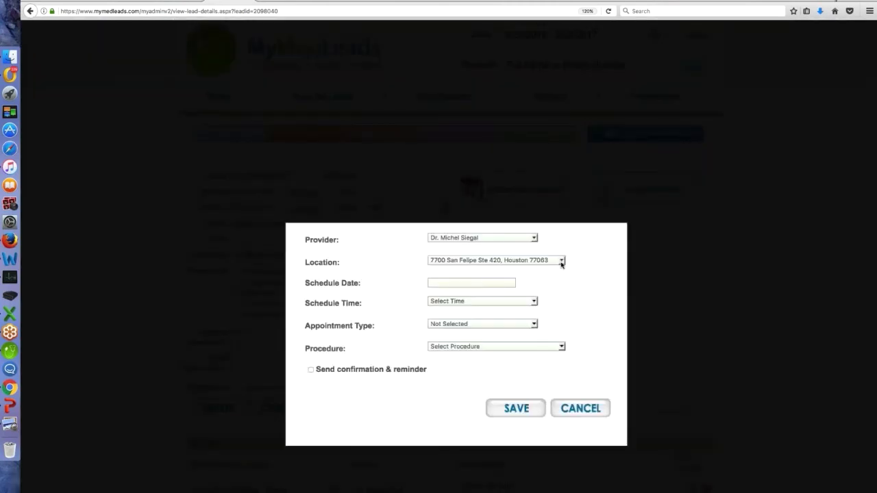
left_click(563, 261)
left_click(564, 264)
left_click(482, 283)
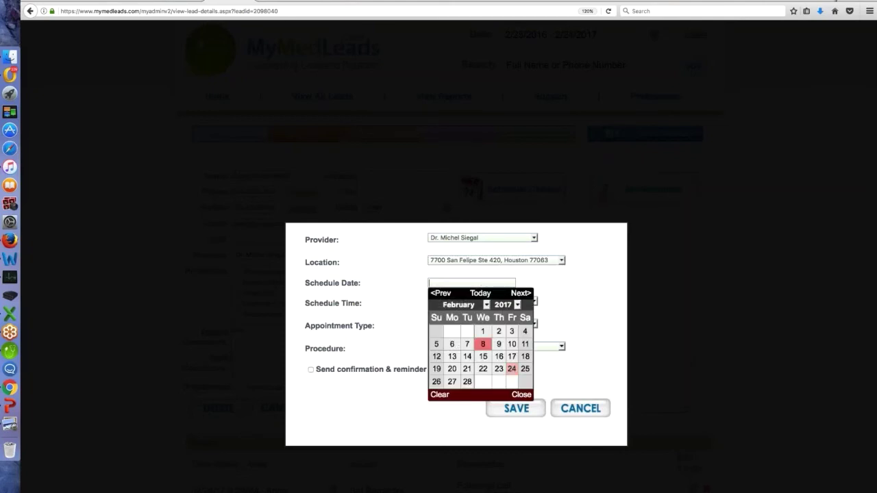
left_click(498, 370)
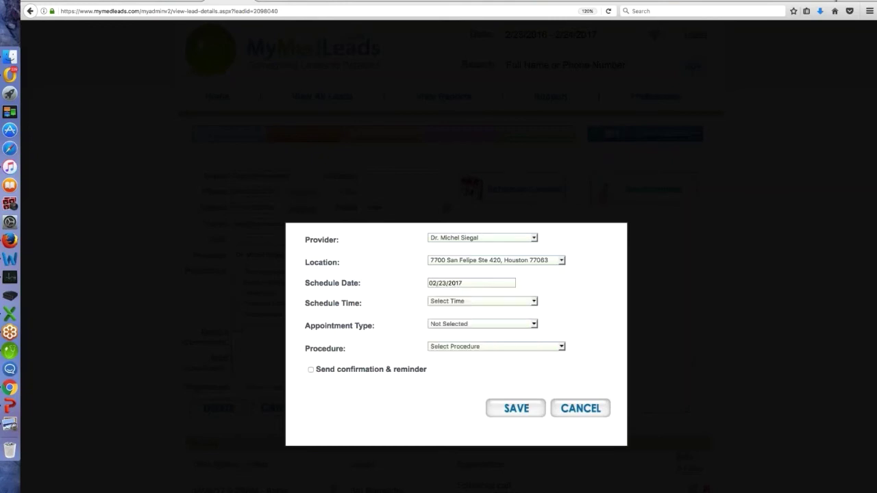
left_click(534, 302)
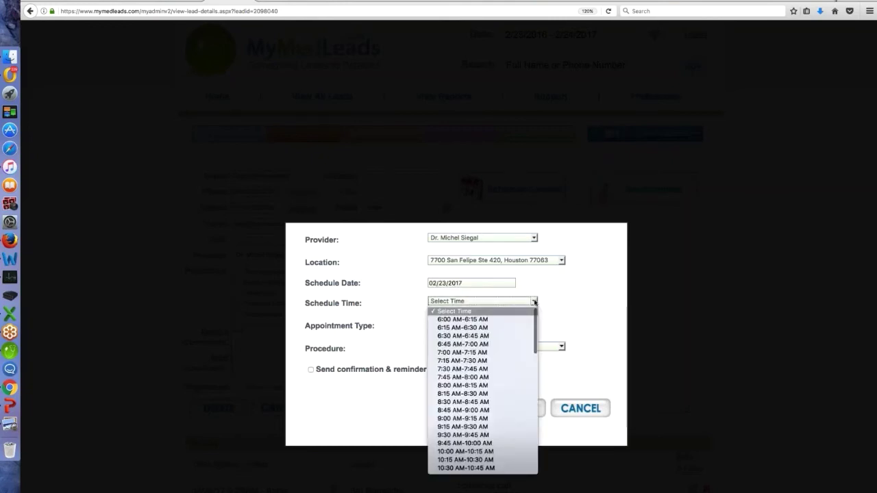
left_click(480, 402)
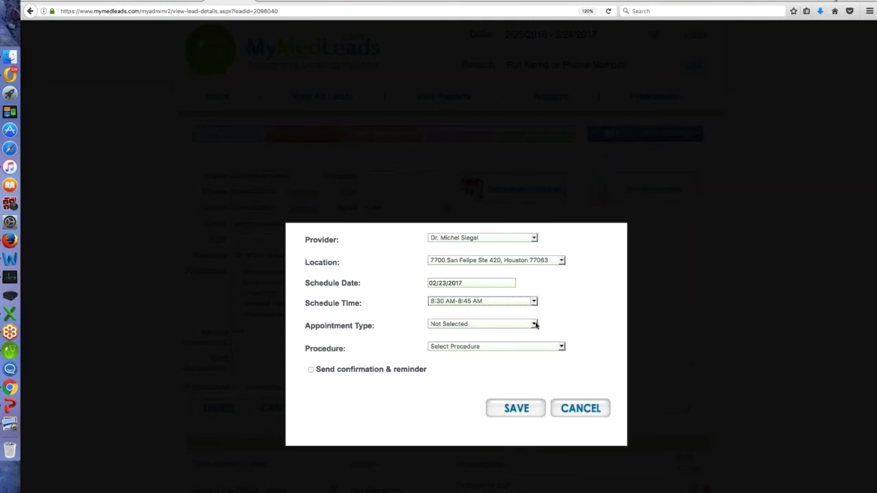
Set the appointment type to Consultation and the procedure to Dermal Fillers
left_click(534, 325)
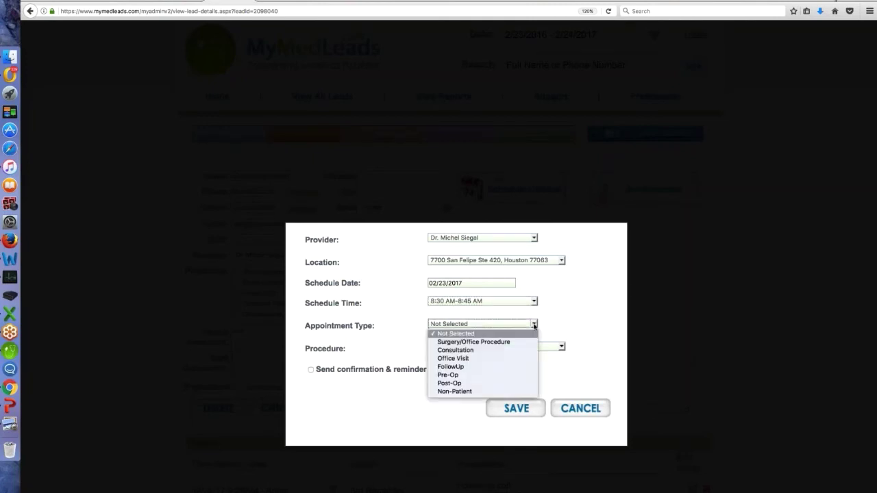
left_click(472, 351)
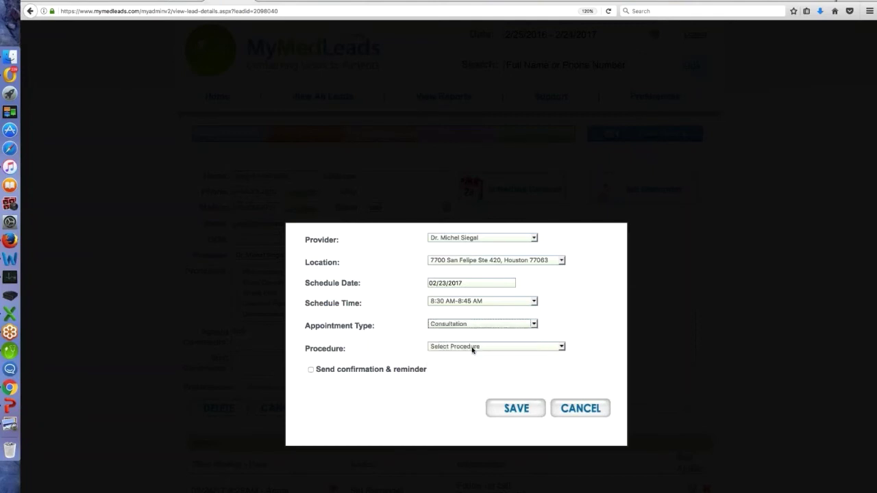
left_click(561, 346)
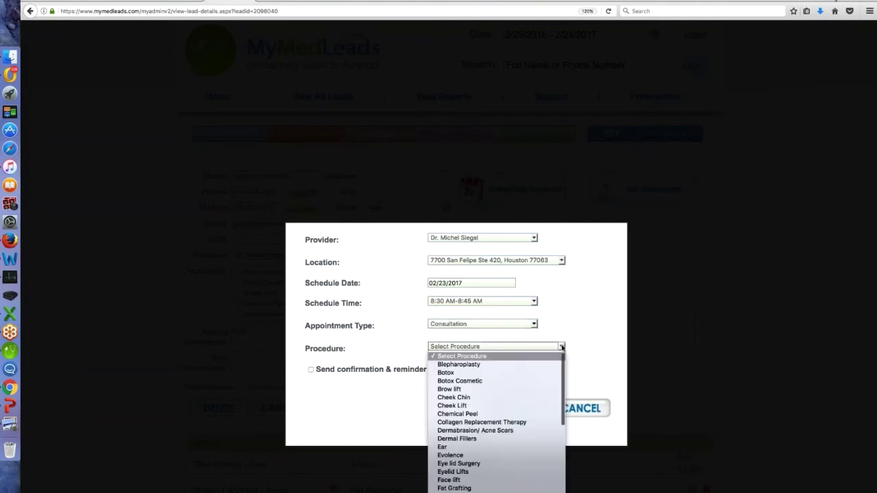
left_click(481, 439)
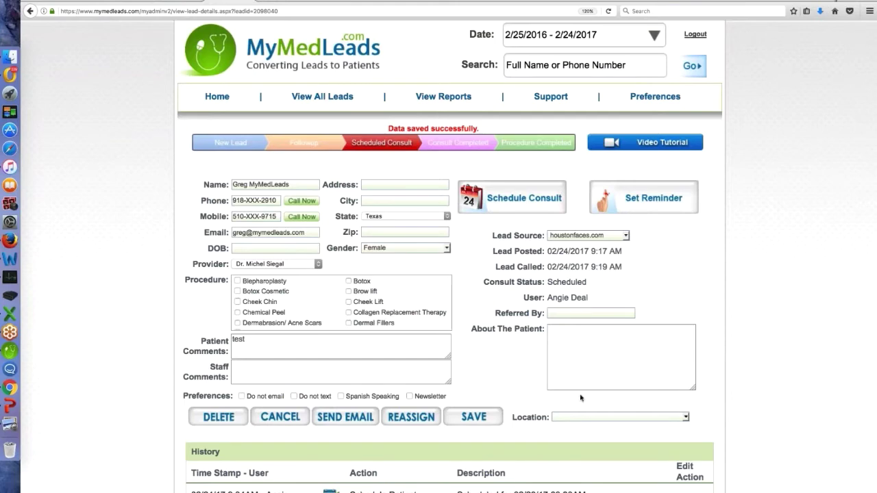
scroll(581, 397, "down", 3)
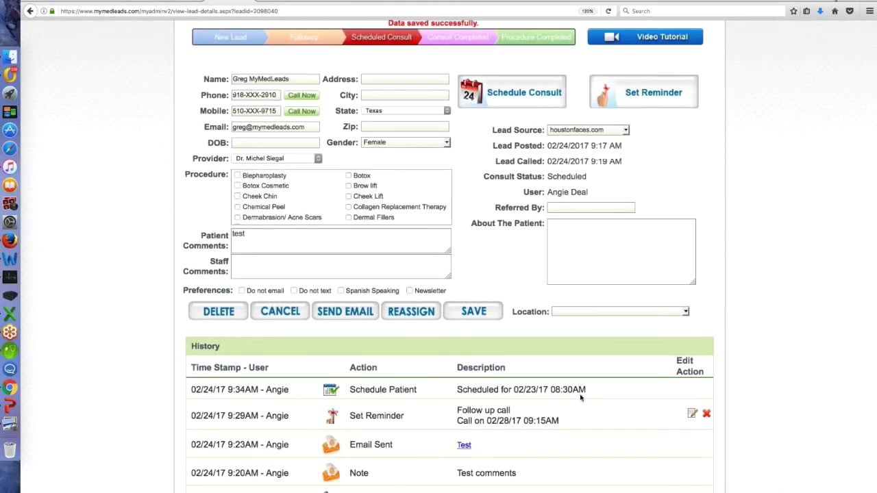
Review the new 02/23/17 08:30AM Schedule Patient history entry, then go back to the dashboard
scroll(370, 158, "up", 3)
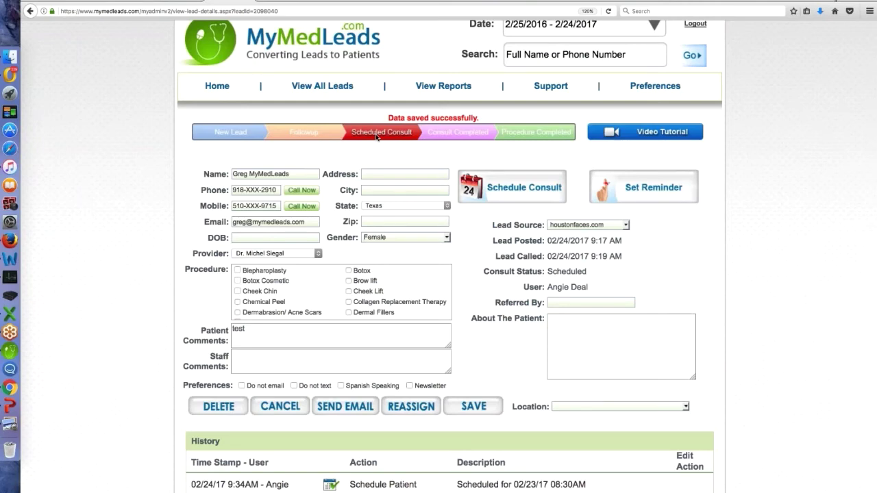
scroll(511, 409, "down", 3)
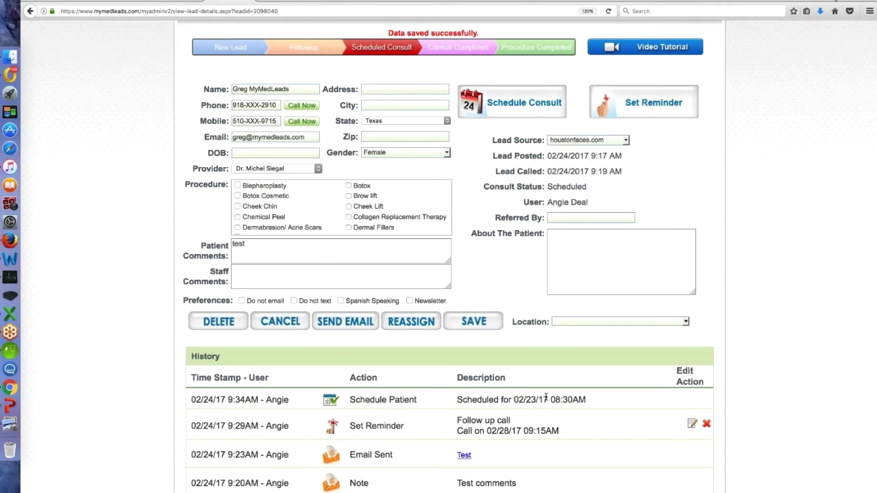
scroll(546, 398, "up", 2)
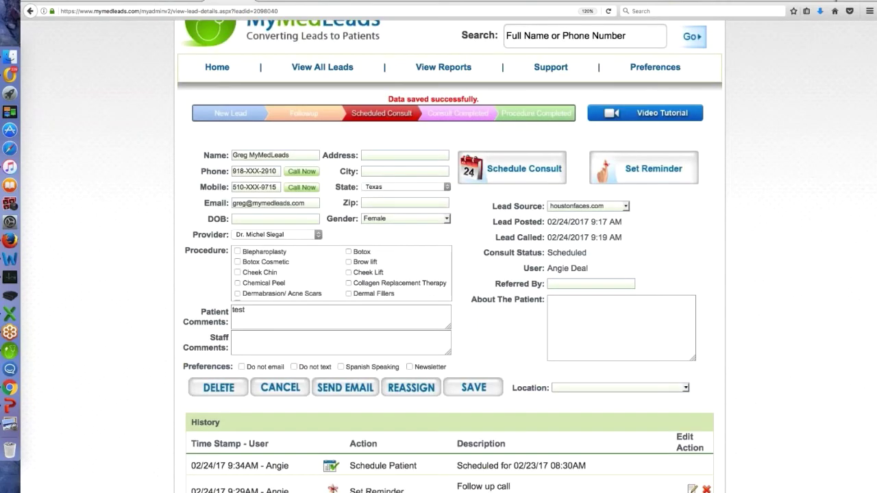
left_click(217, 68)
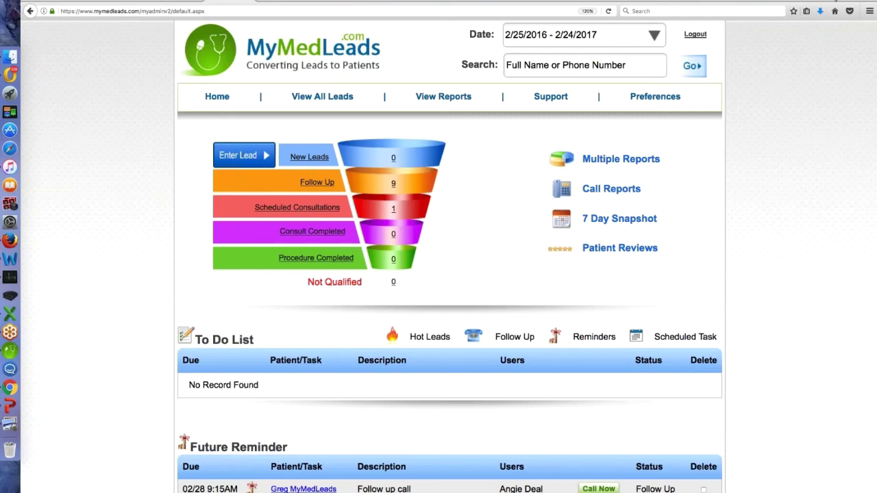
From Scheduled Consultations, set the consult status to Consult Completed, save, and return Home
left_click(394, 211)
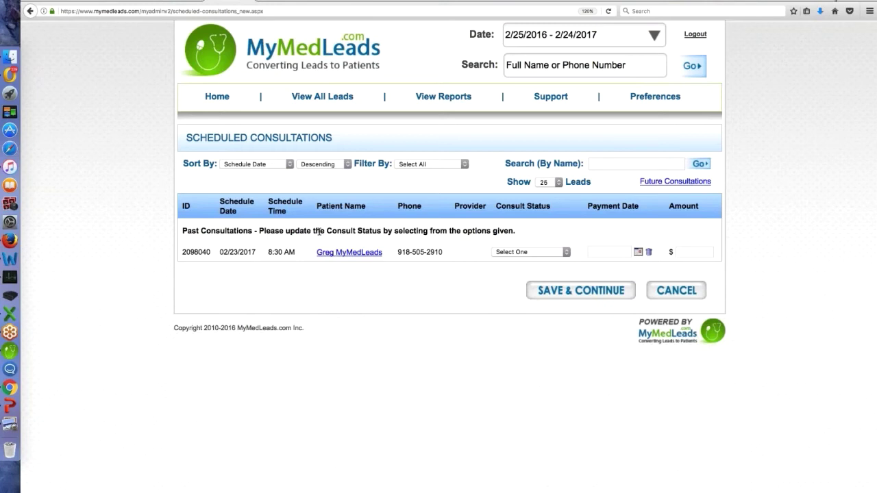
left_click(567, 253)
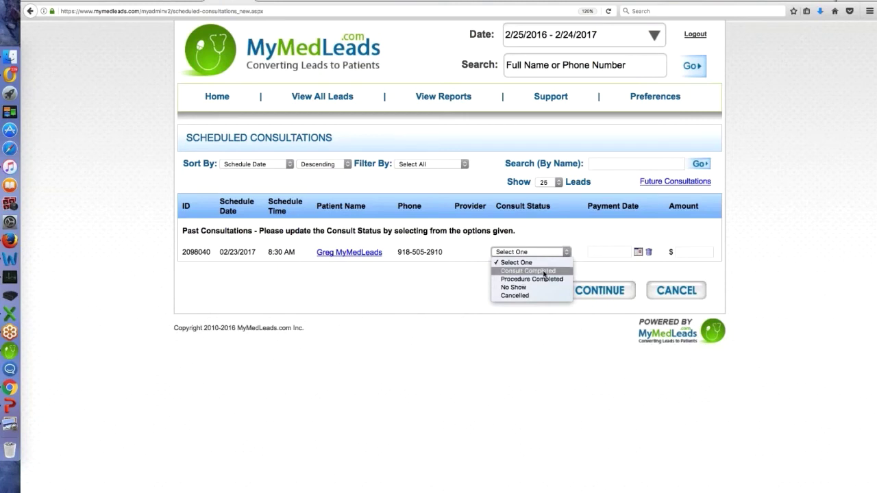
left_click(544, 271)
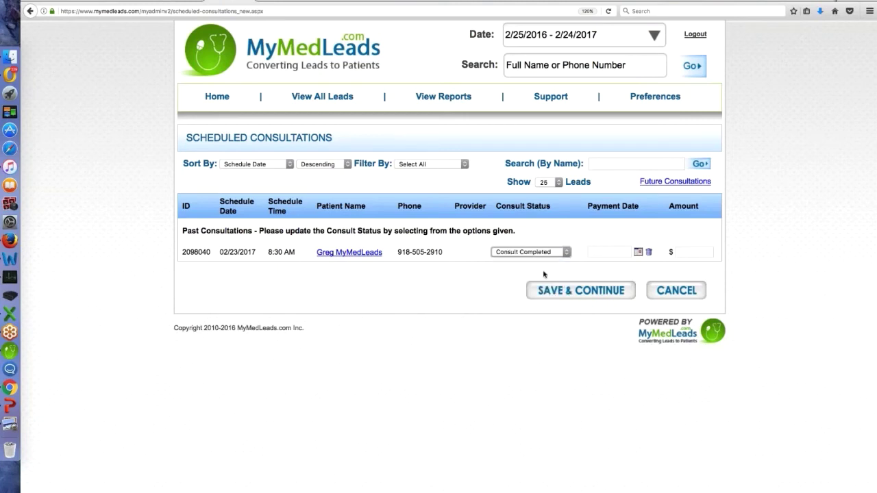
left_click(580, 291)
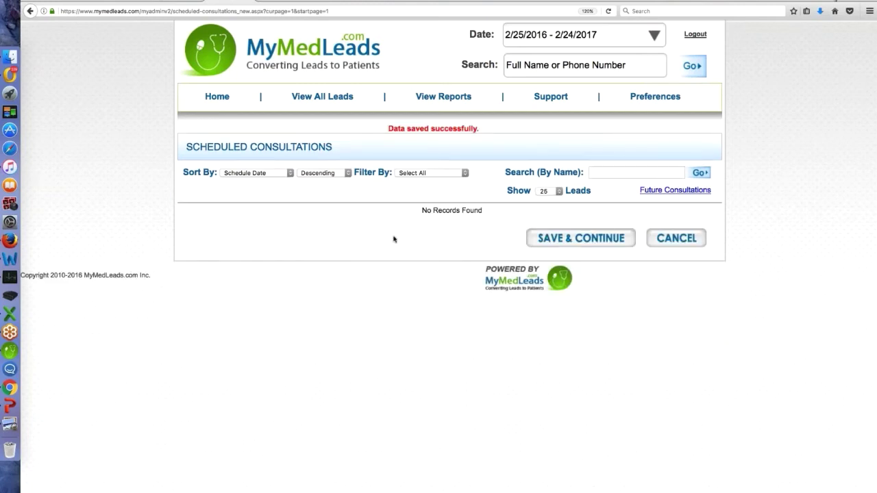
left_click(217, 97)
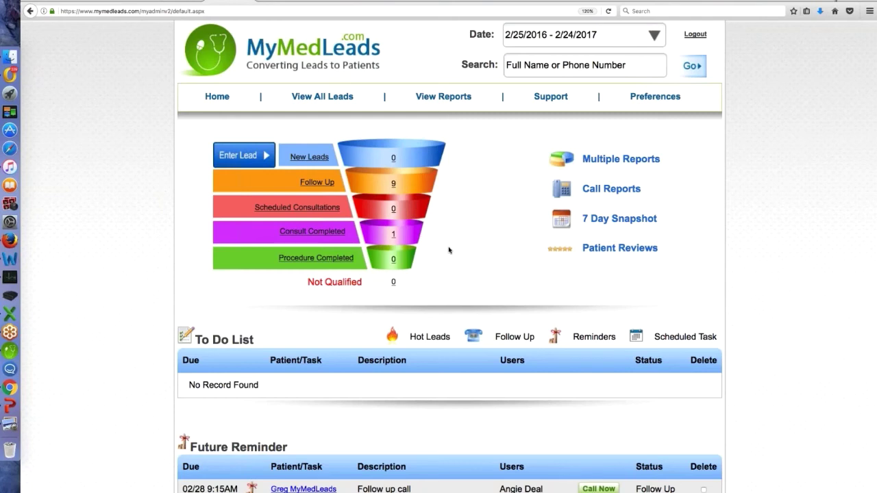
Mark the consult Procedure Completed with payment date 02/24/2017 and amount 500, save, return Home
left_click(394, 235)
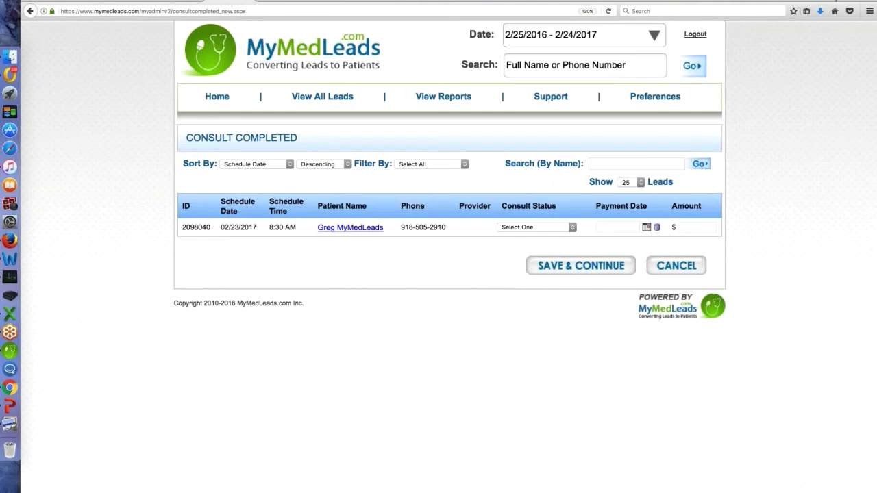
left_click(572, 228)
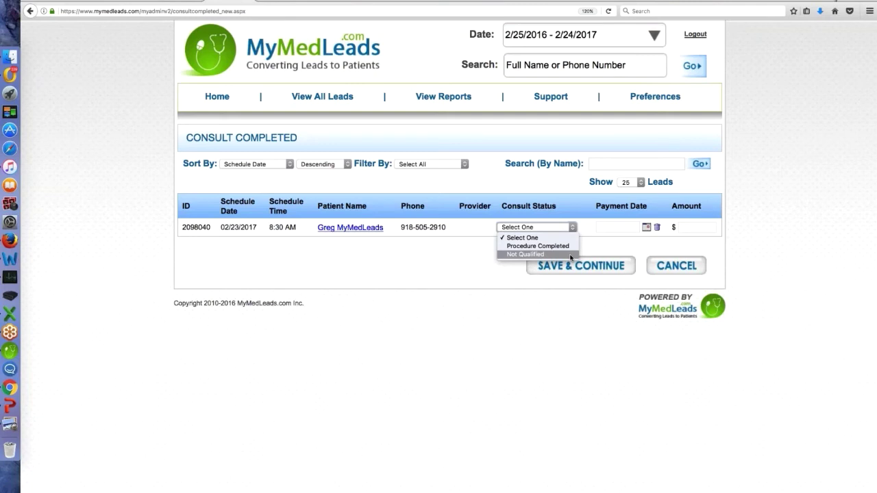
left_click(567, 246)
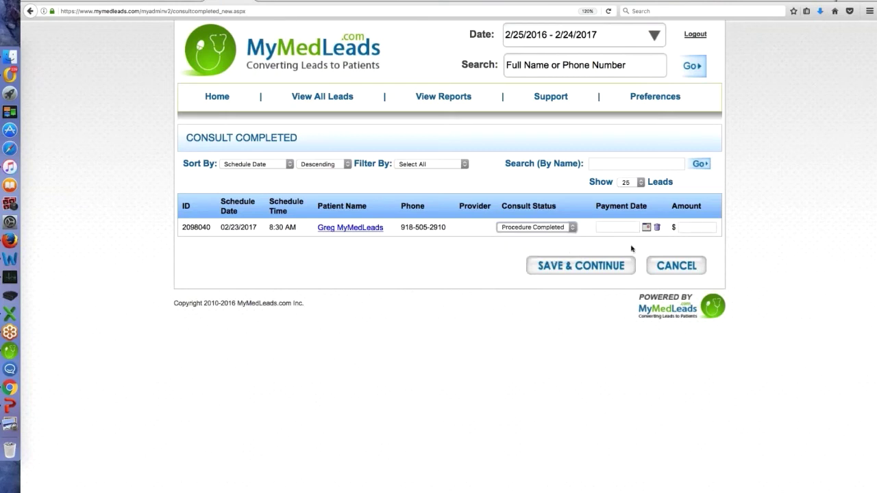
left_click(646, 227)
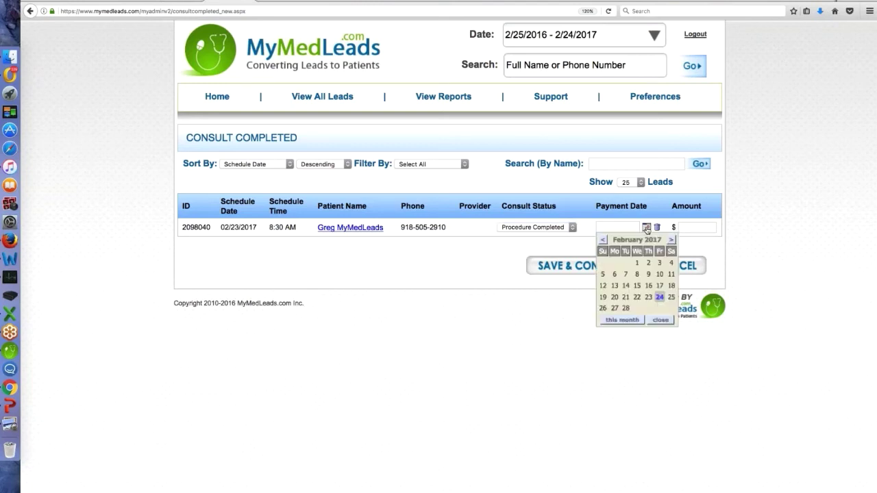
left_click(660, 297)
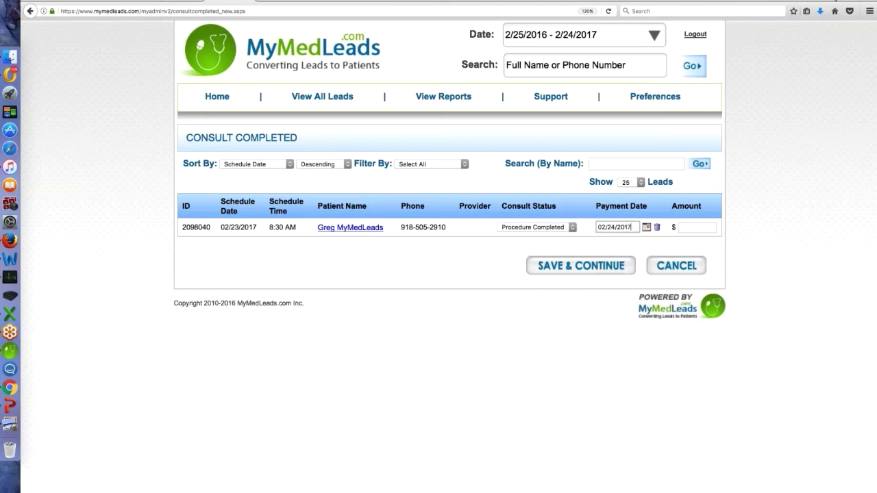
left_click(685, 227)
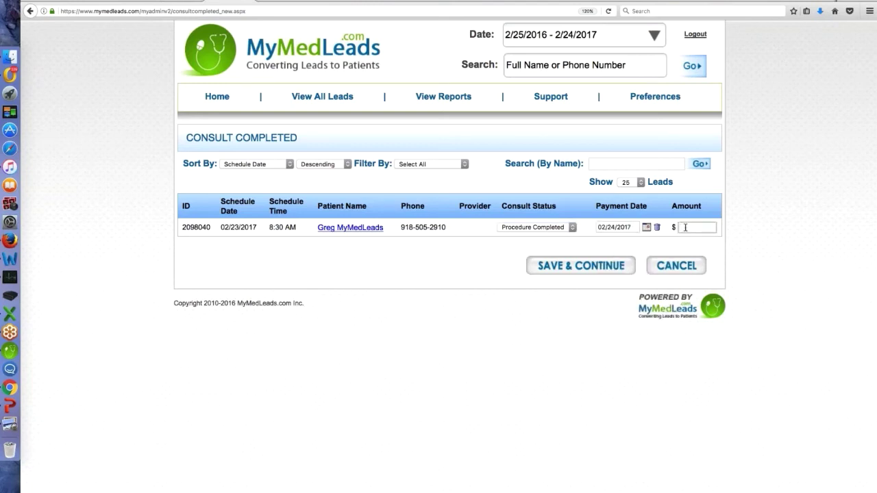
type("500")
left_click(594, 267)
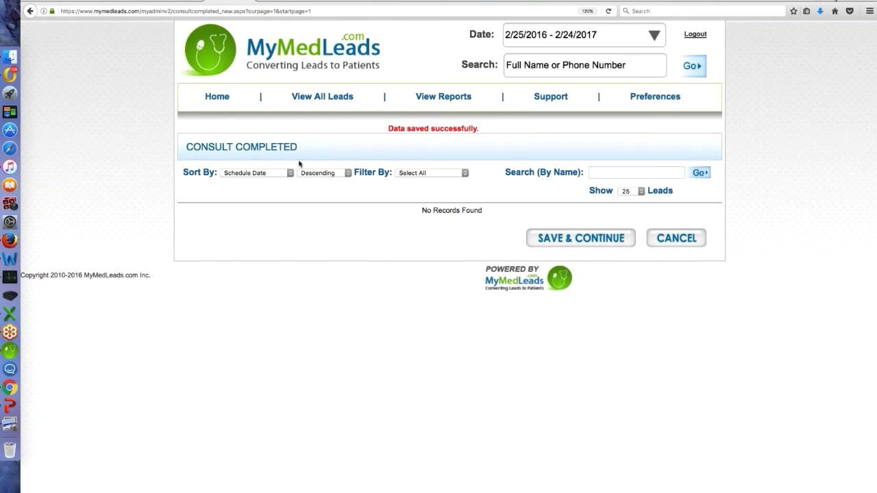
left_click(222, 100)
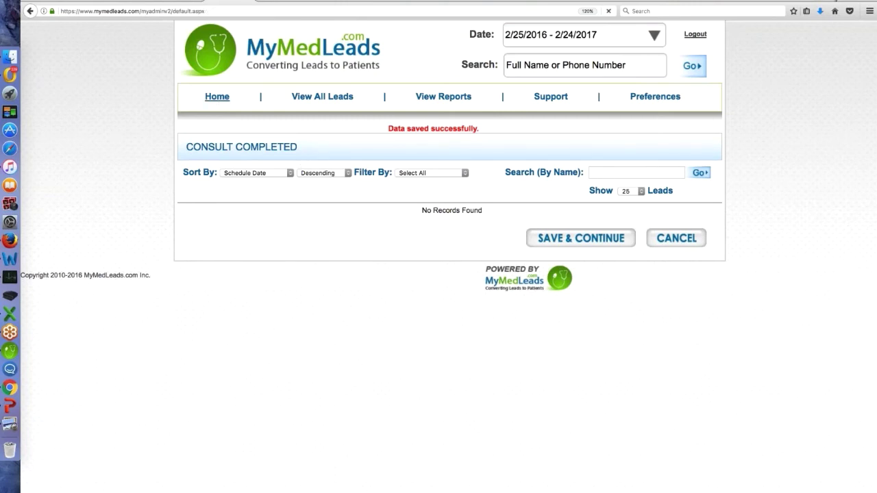
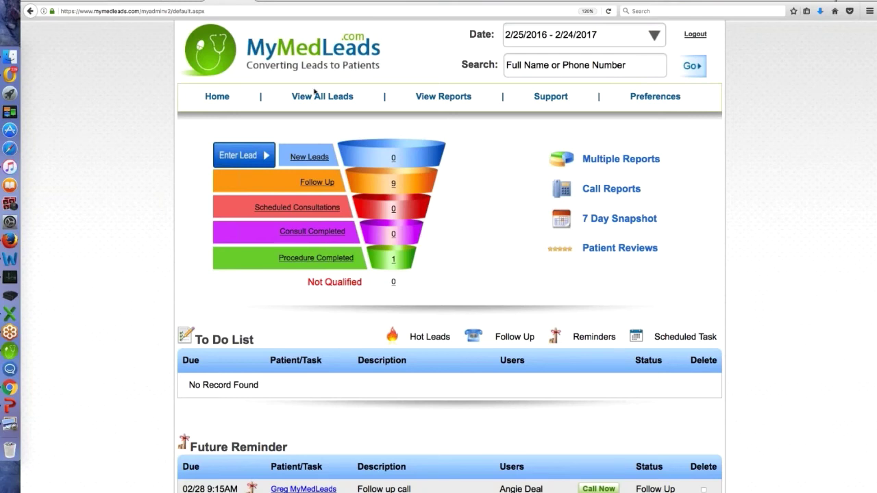
Search for the sample test lead by first name and open its details page
left_click(529, 68)
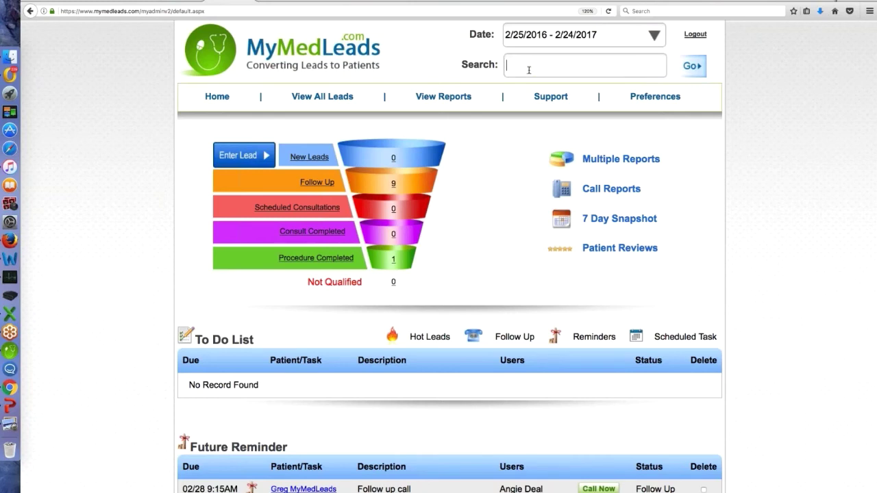
type("greg")
key("Down")
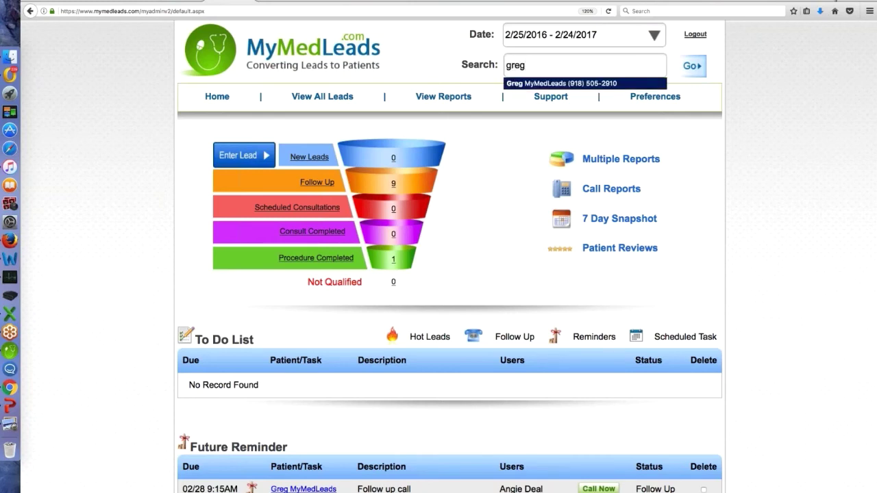
key("Return")
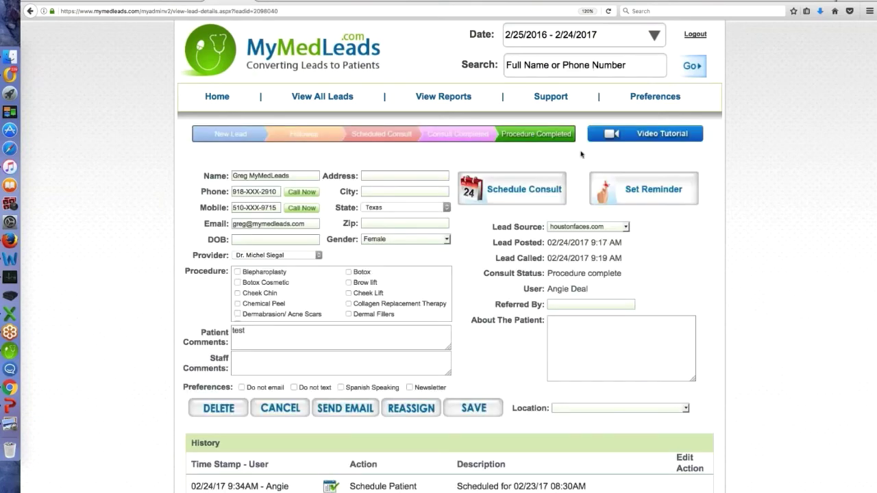
Review the test lead's record and its Location options, then switch to View All Leads
scroll(581, 154, "down", 3)
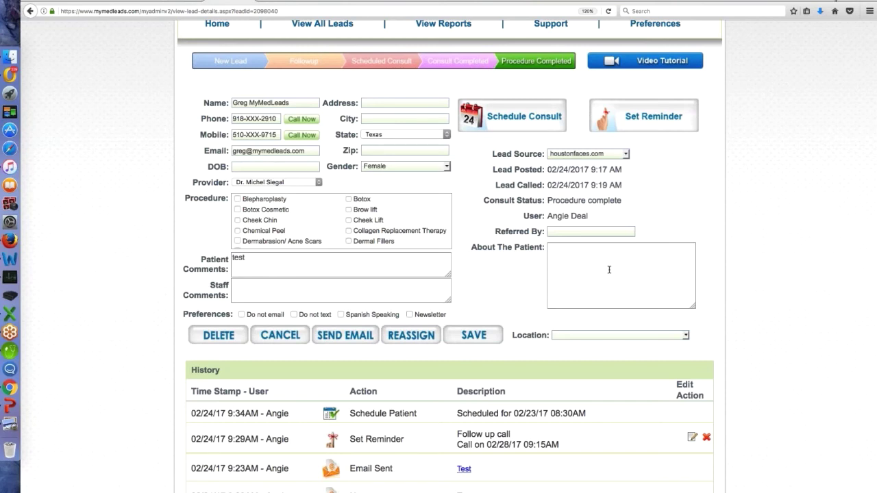
left_click(687, 335)
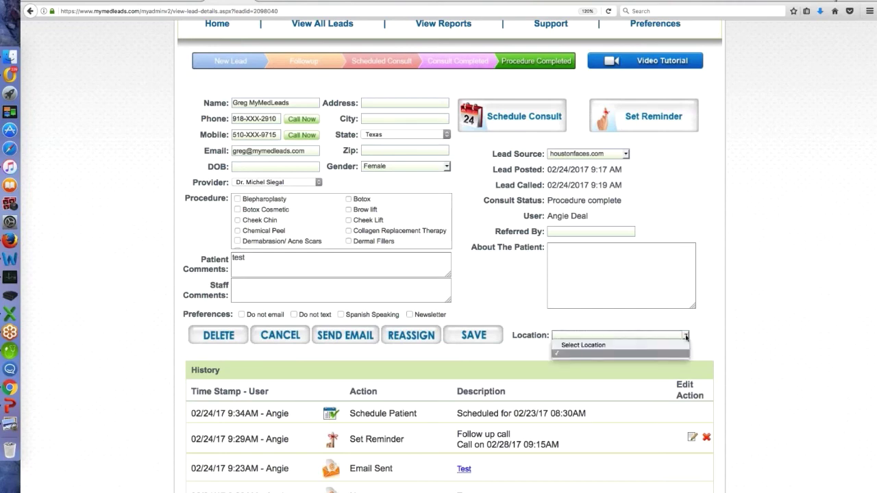
left_click(687, 335)
scroll(337, 90, "up", 2)
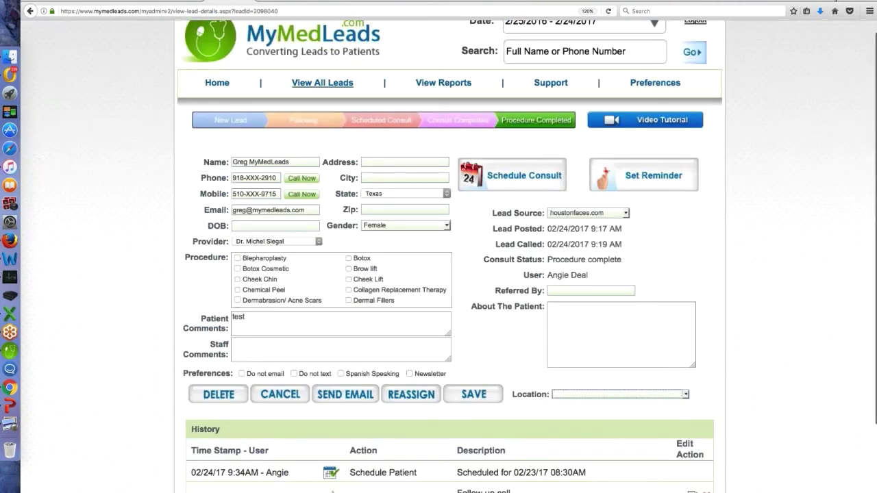
left_click(342, 85)
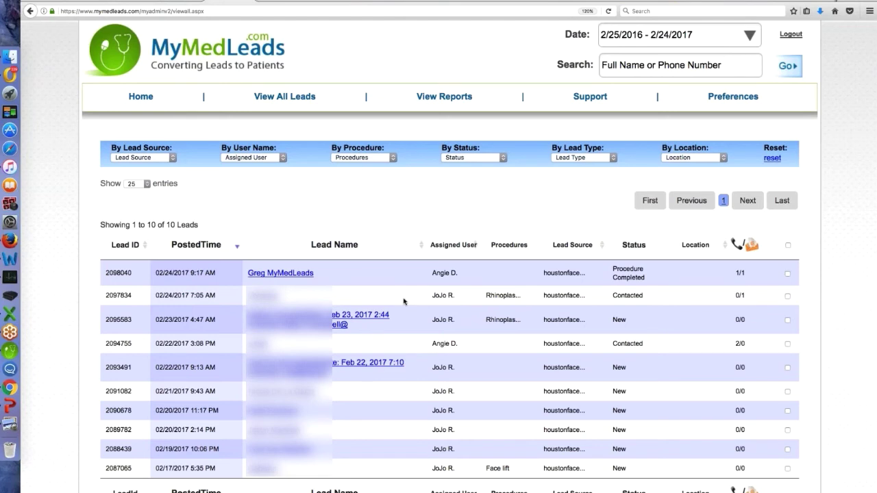
left_click(174, 162)
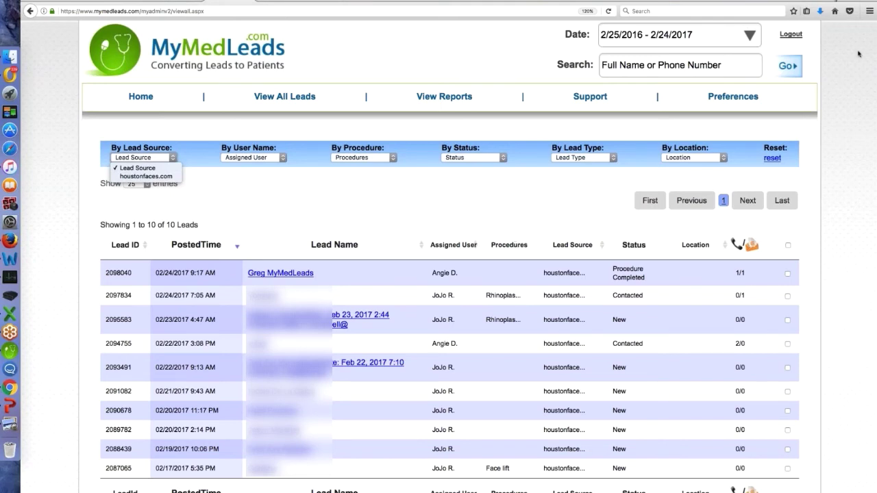
left_click(823, 151)
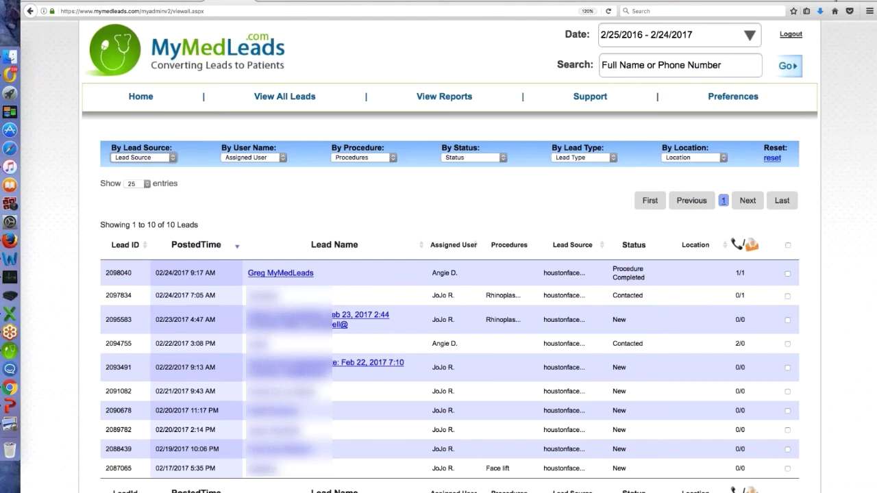
left_click(147, 184)
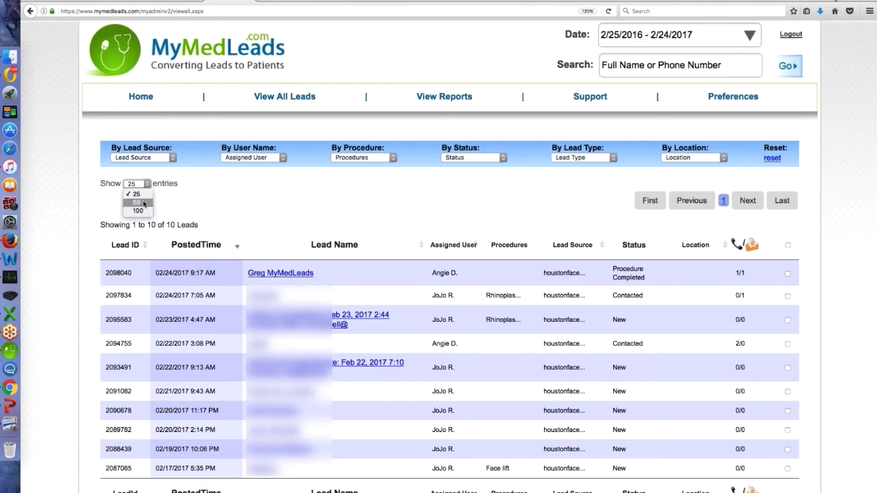
Keep 25 entries per page and open the rhinoplasty lead posted 02/23/2017 4:47 AM
left_click(412, 190)
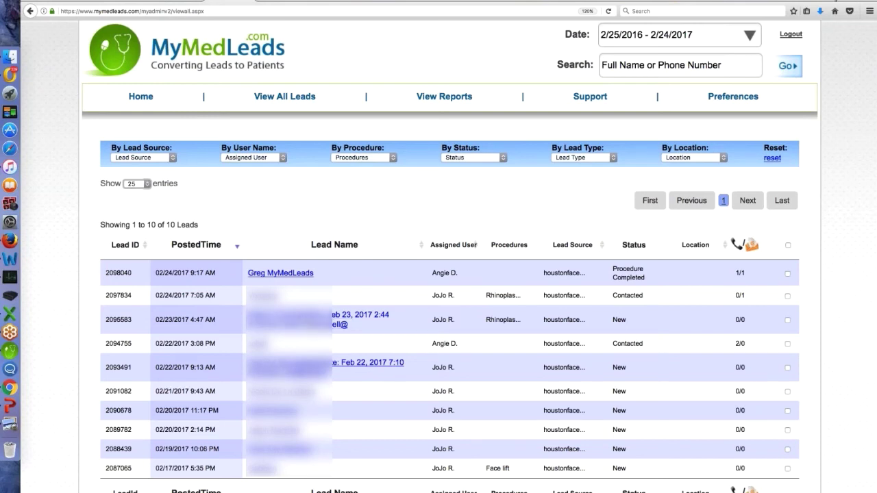
left_click(295, 321)
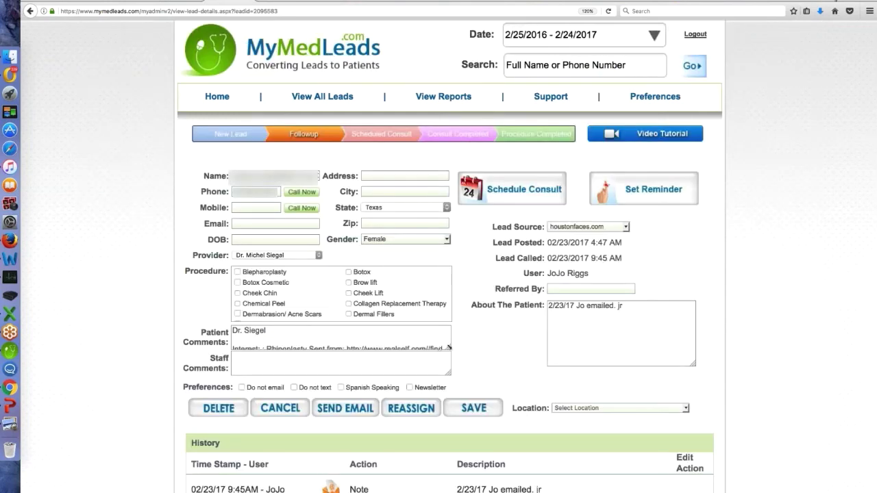
Enlarge Patient Comments to read the realself.com rhinoplasty inquiry, then go to Preferences
left_click_drag(450, 348, 466, 359)
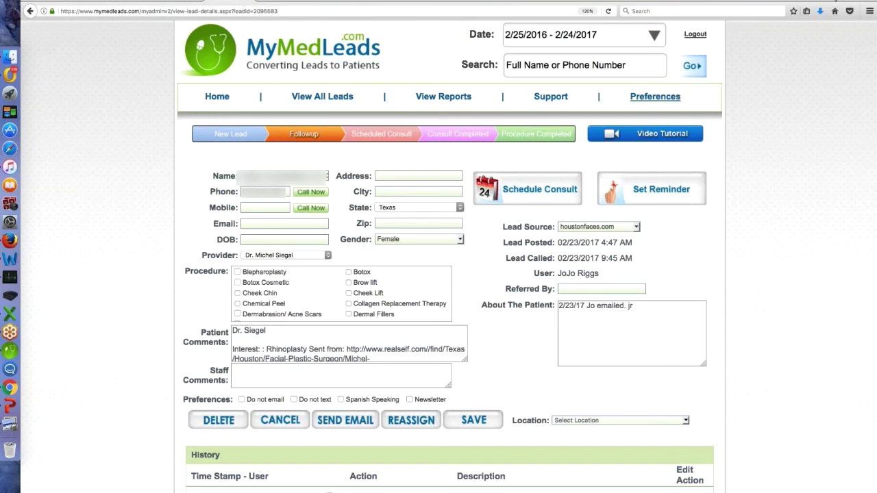
left_click(651, 98)
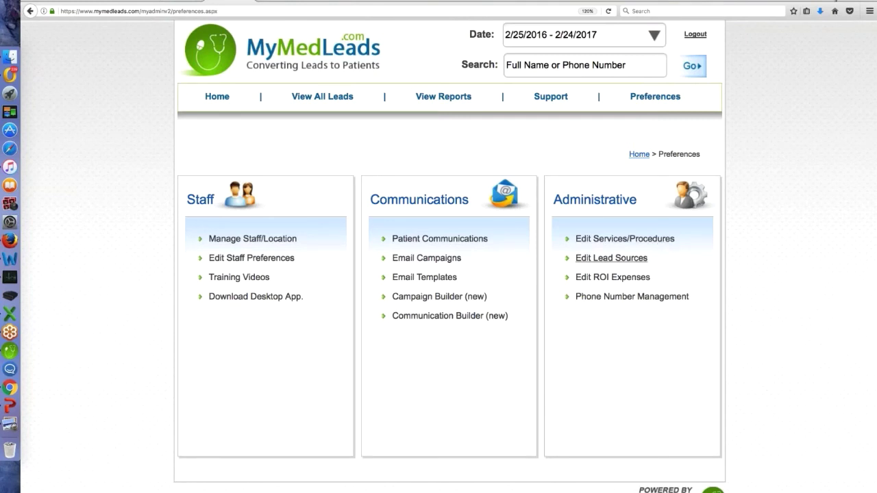
Create the lead source 'Realself.com' with type Web Source and save it
left_click(637, 259)
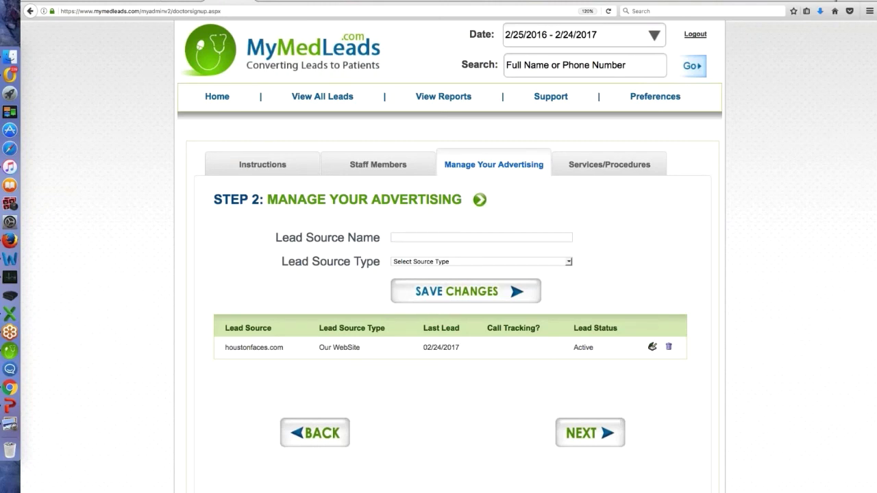
type("Realself.com")
left_click(417, 262)
scroll(417, 382, "down", 3)
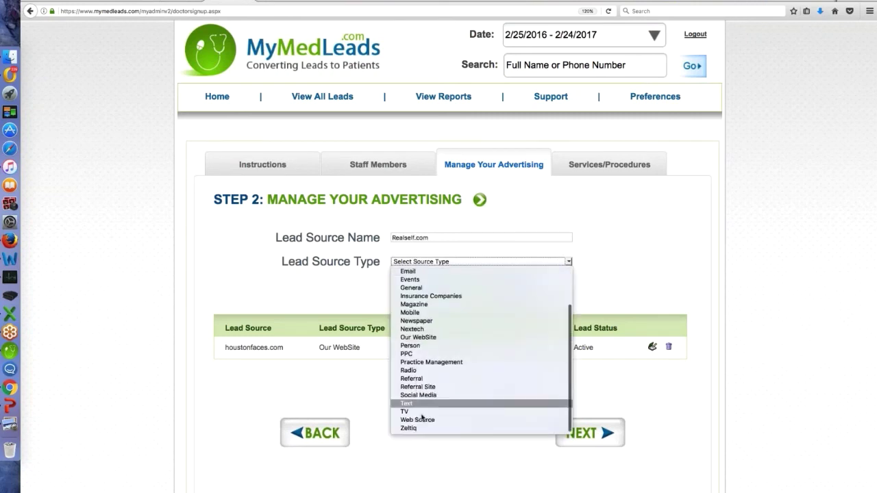
left_click(425, 420)
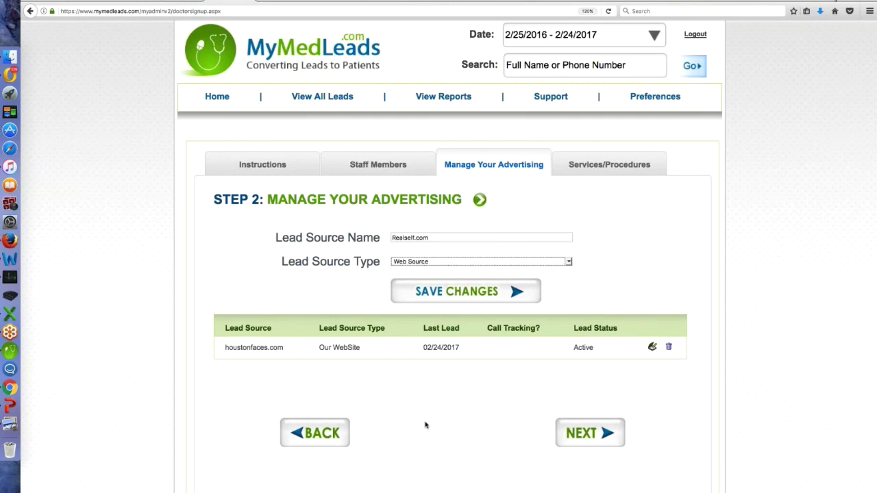
left_click(459, 294)
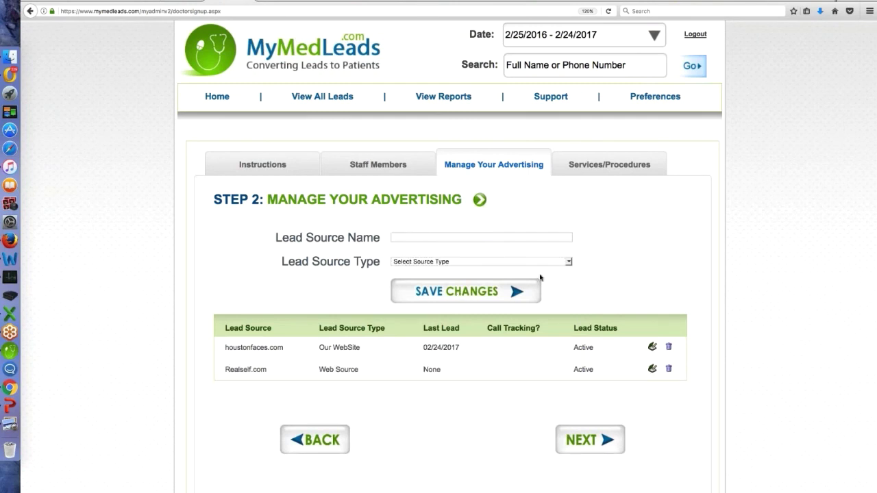
Confirm Realself.com is listed under Lead Source in Enter Leads, then return to Preferences
left_click(655, 97)
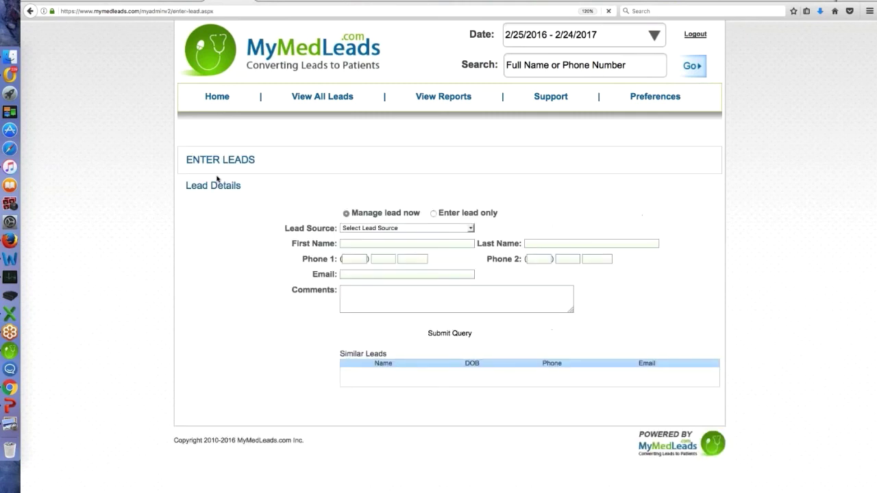
left_click(472, 229)
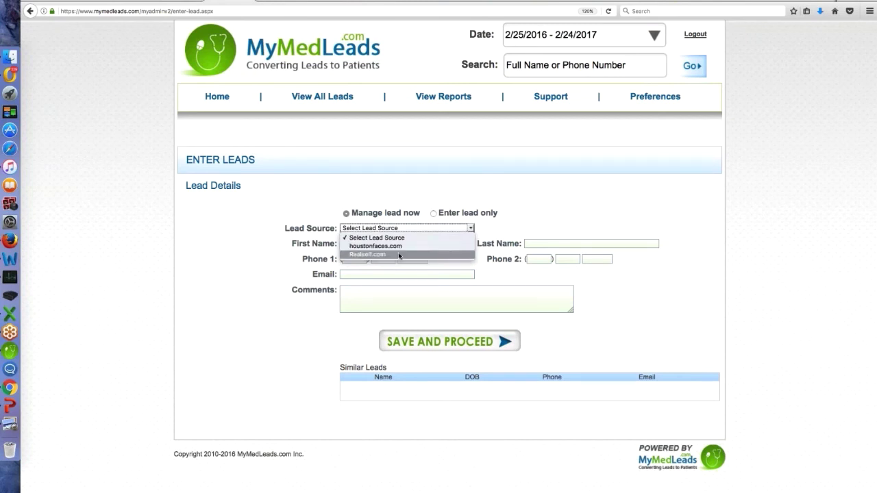
left_click(401, 248)
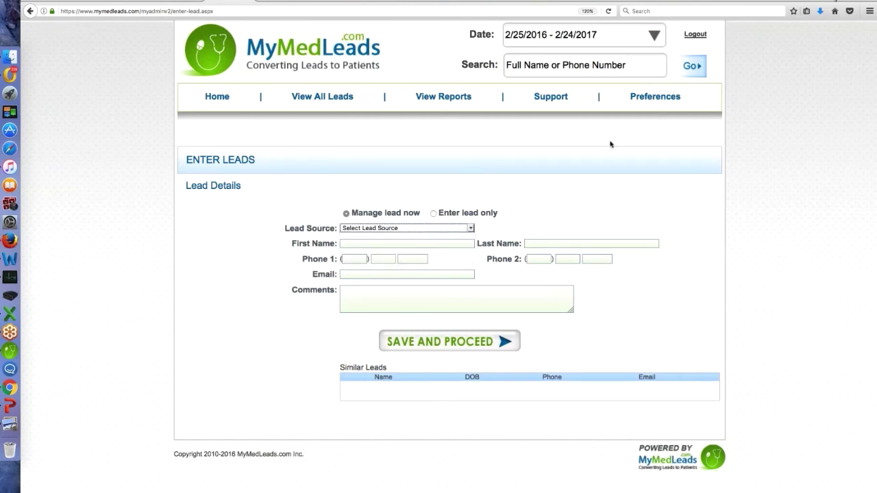
left_click(655, 97)
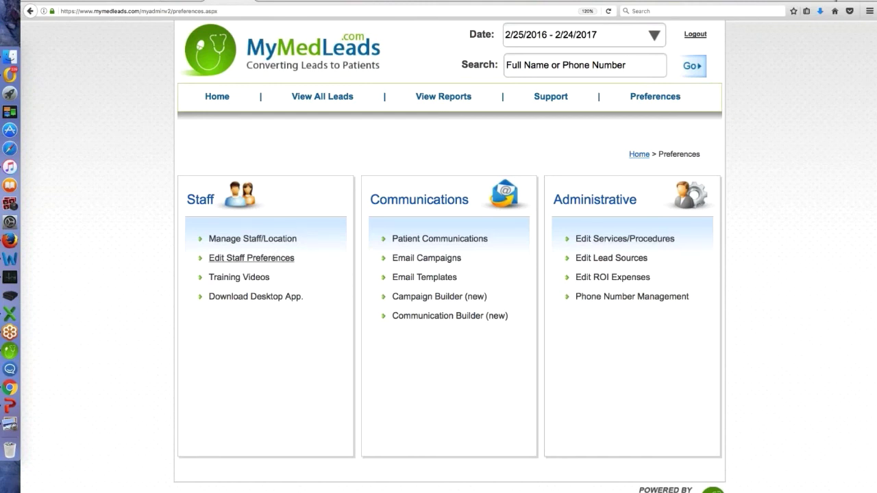
left_click(278, 263)
scroll(327, 238, "down", 2)
scroll(327, 238, "down", 1)
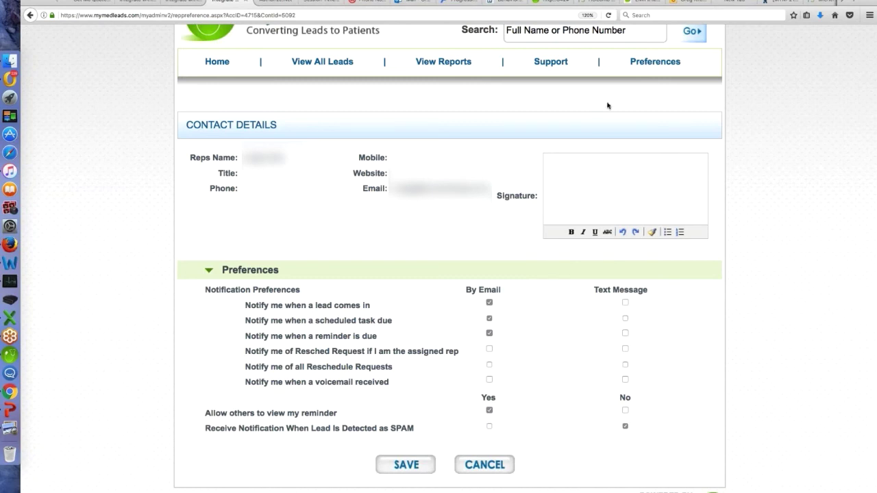
left_click(665, 64)
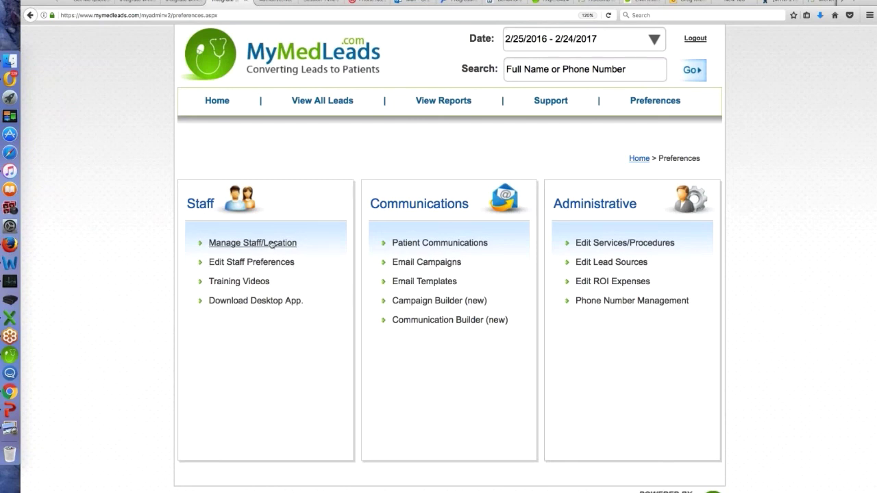
left_click(272, 244)
scroll(432, 374, "down", 2)
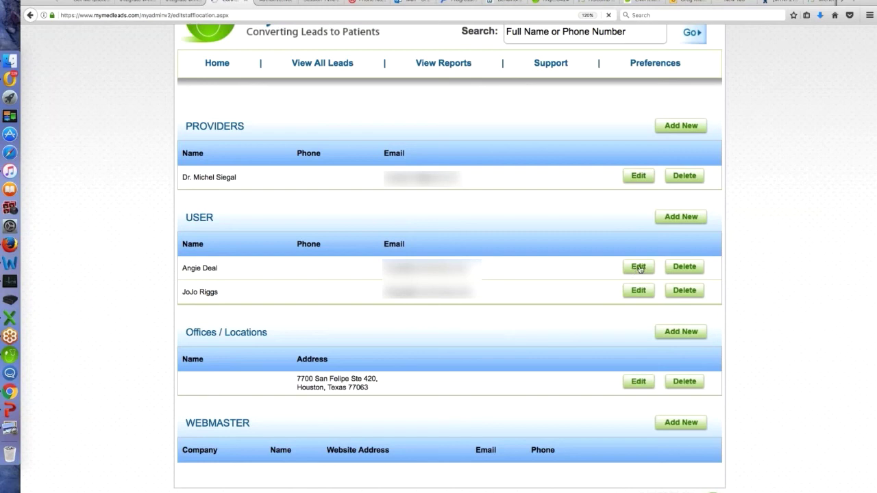
left_click(640, 268)
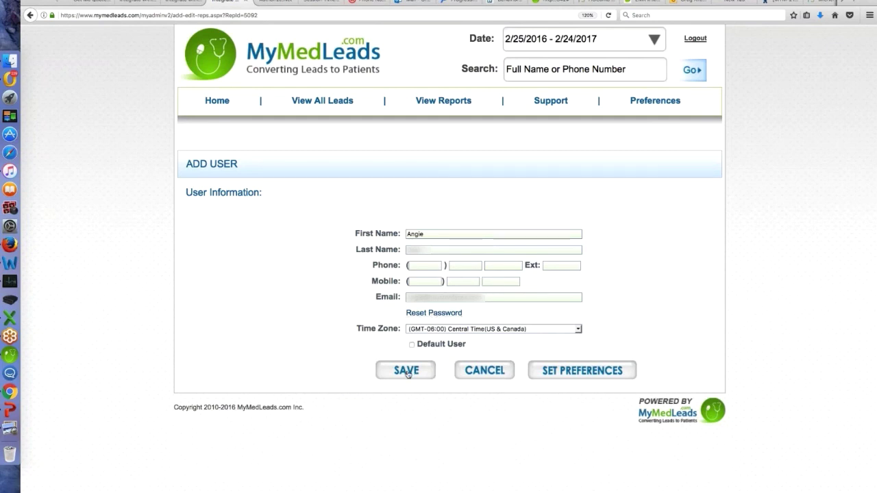
left_click(598, 373)
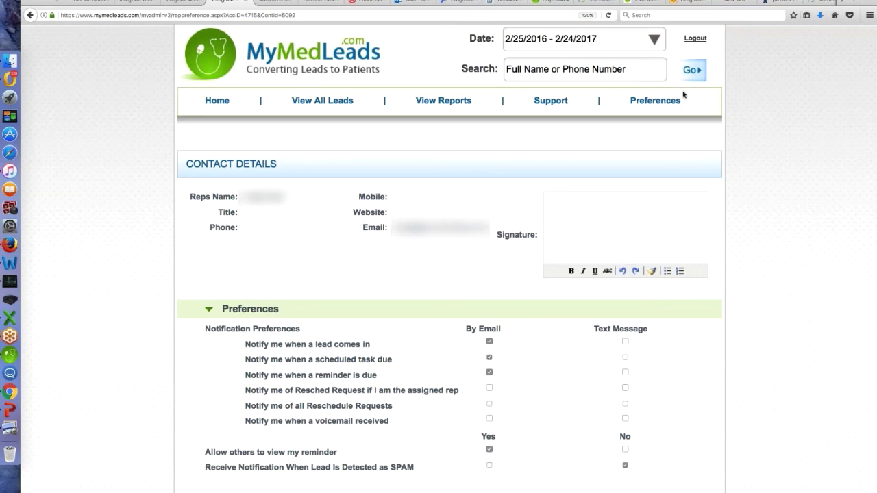
left_click(662, 102)
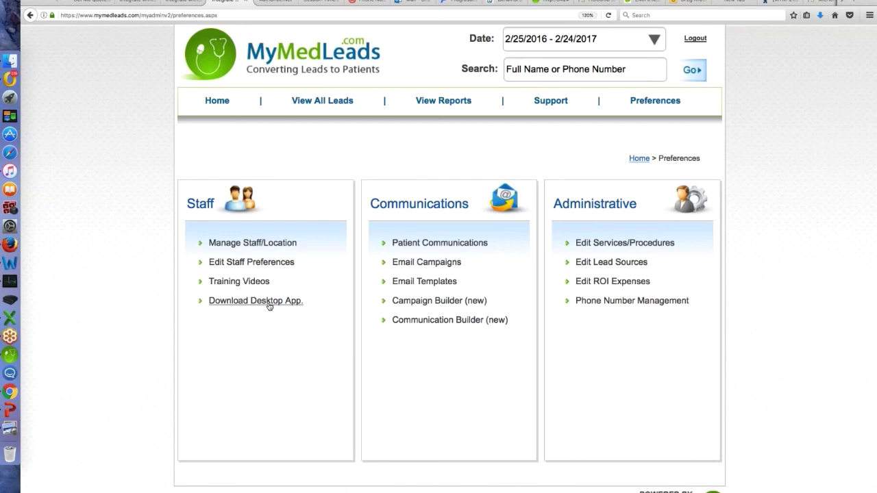
Download the NotifyMessage desktop notifier and log in from its dock icon menu
left_click(269, 303)
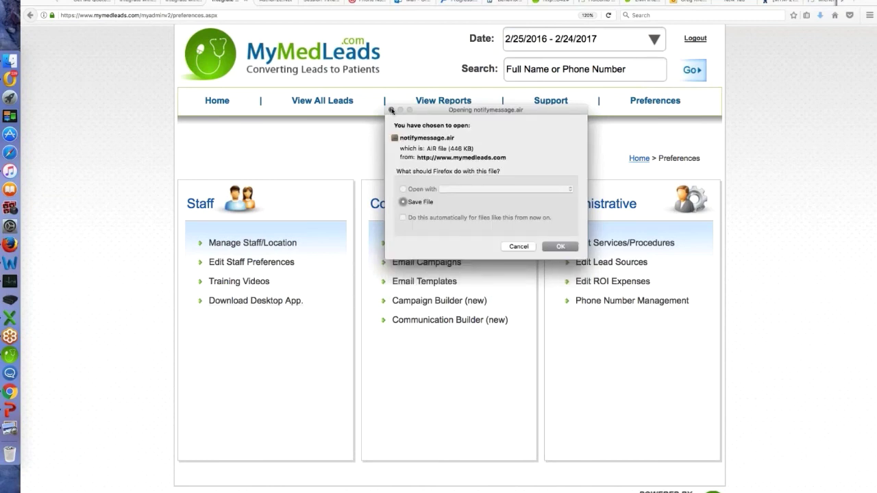
left_click(391, 111)
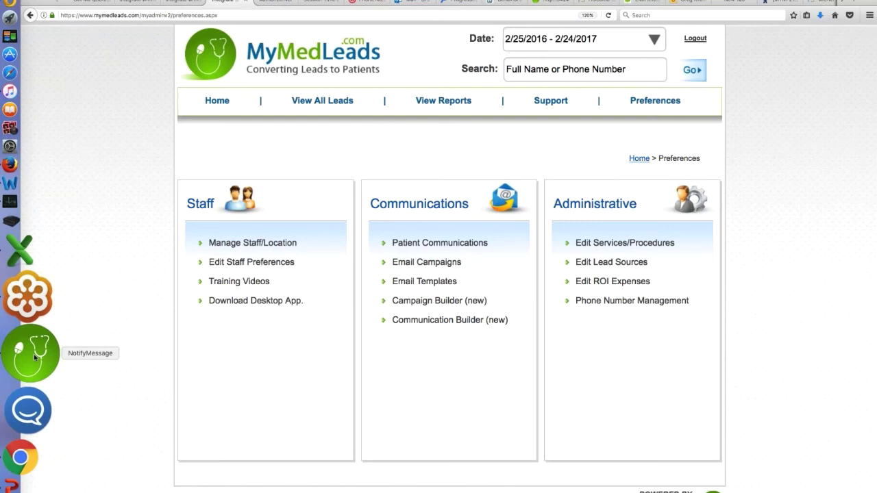
right_click(34, 357)
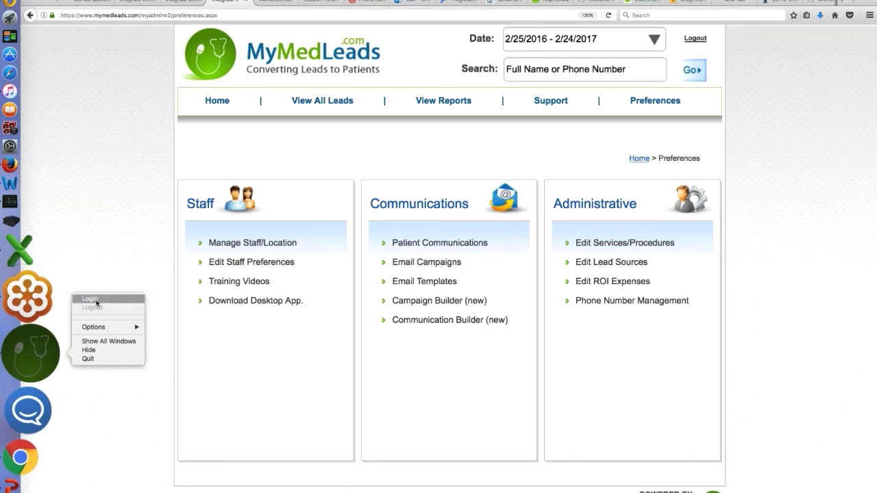
left_click(96, 301)
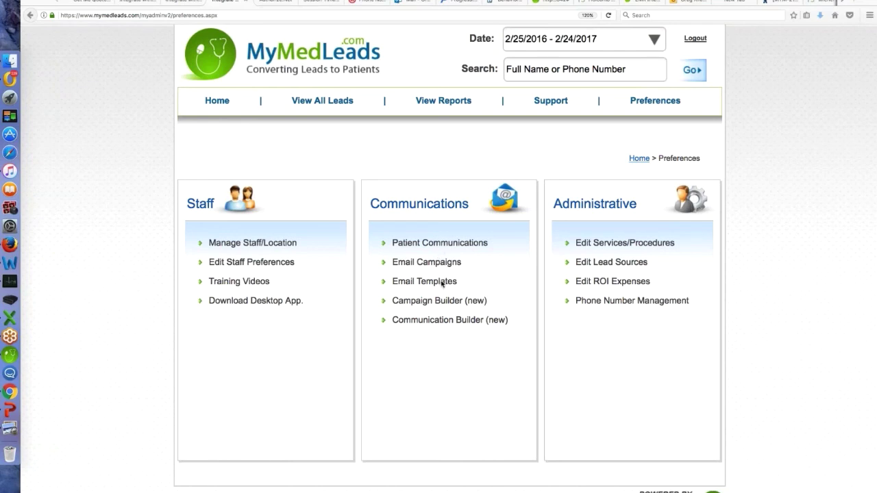
Go to Email Templates under Communications and start a new template with ADD NEW
left_click(443, 282)
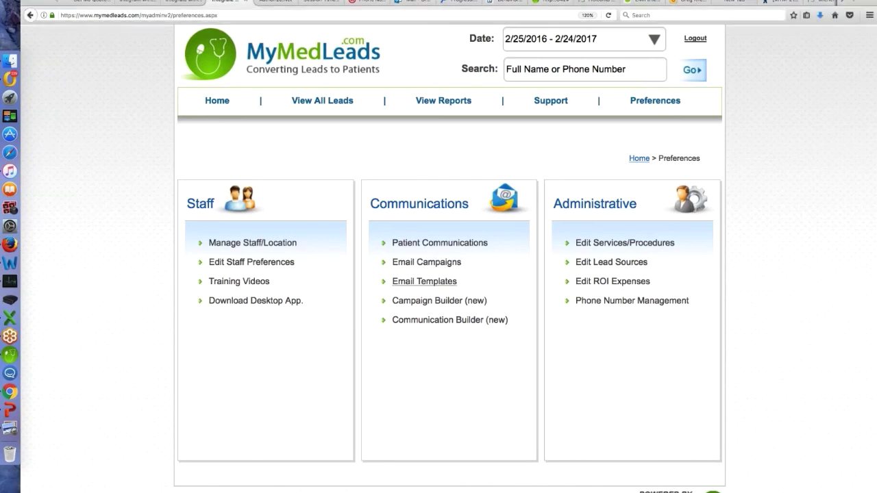
left_click(442, 283)
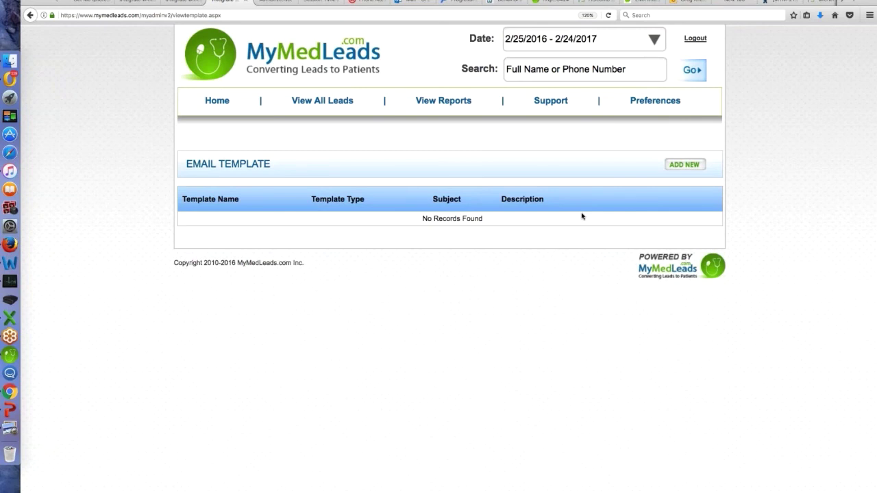
left_click(691, 165)
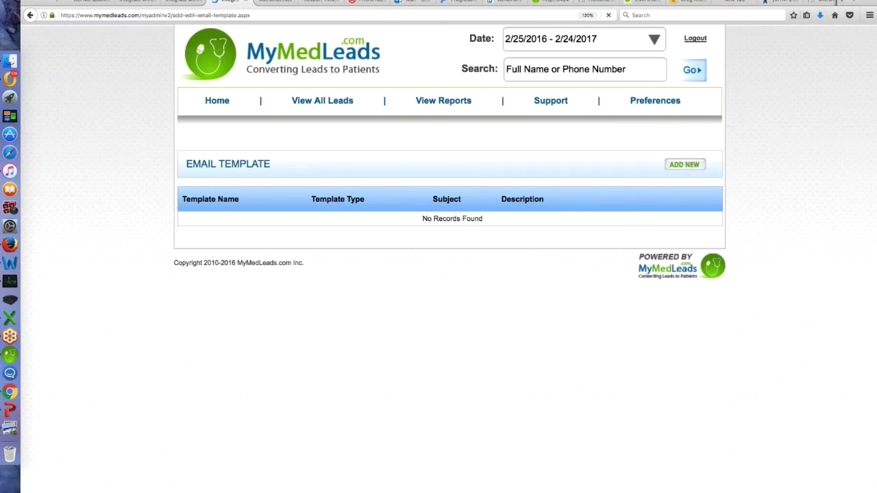